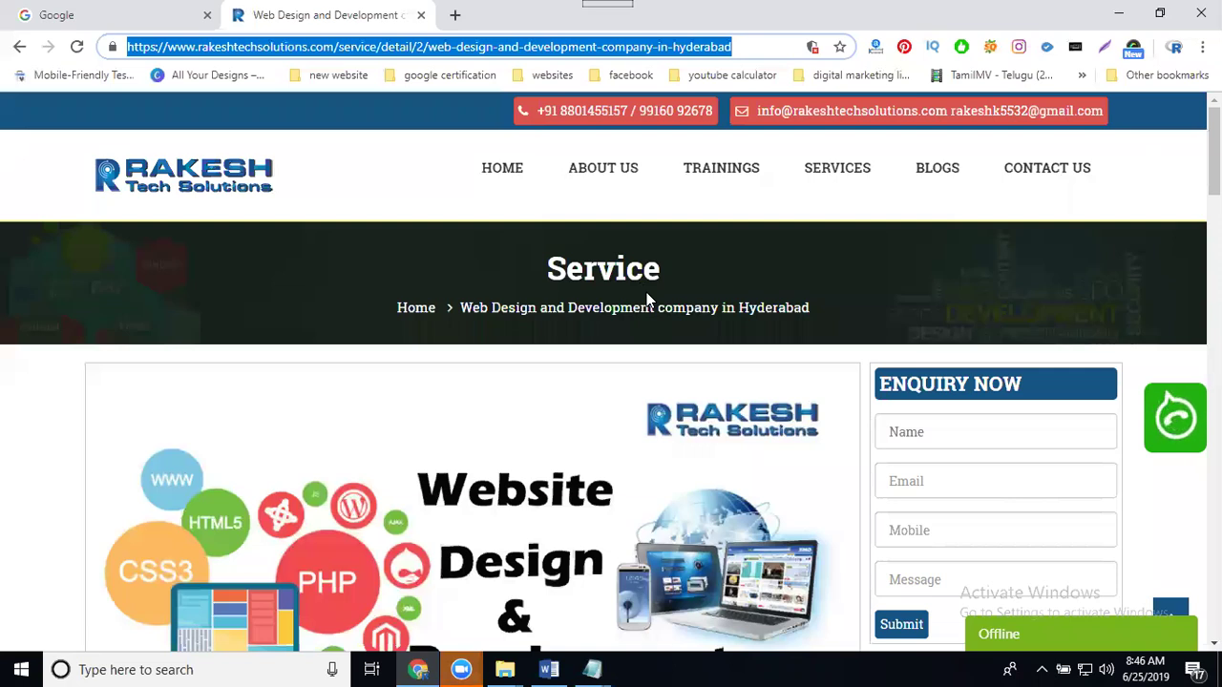
Load the logged-in quora.com home feed in a new browser tab
{"action": "left_click", "coordinate": [458, 14]}
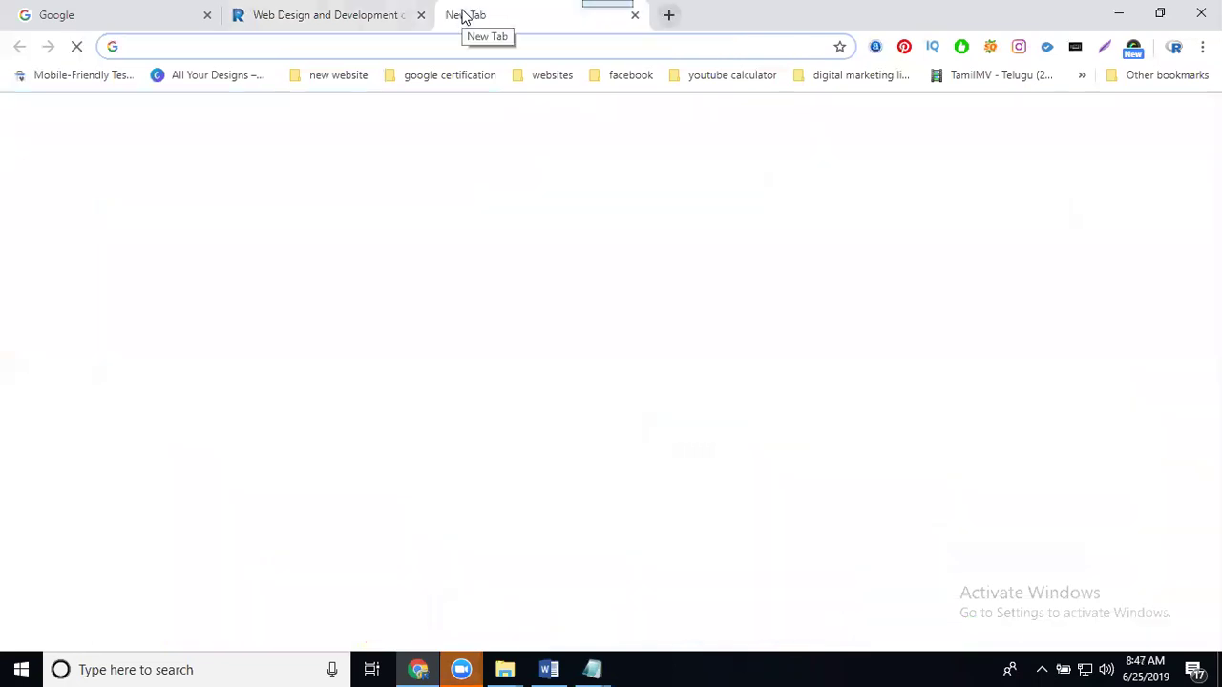
{"action": "type", "text": "quora.com"}
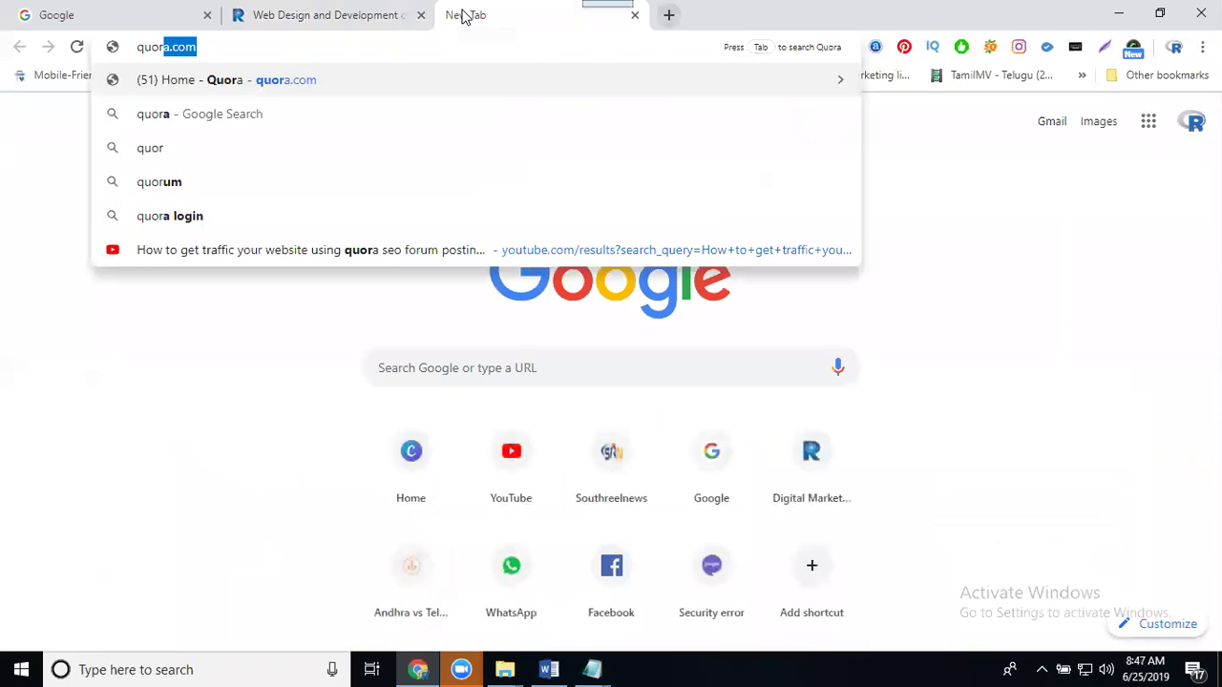
{"action": "key", "text": "Return"}
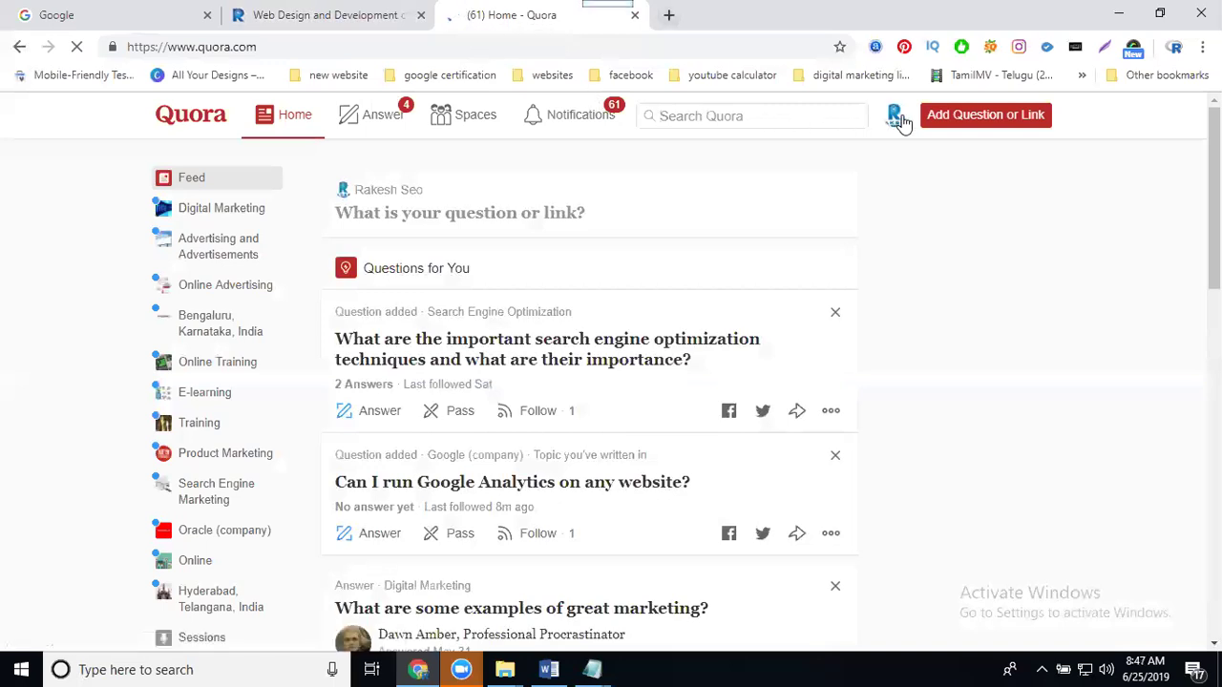
{"action": "left_click", "coordinate": [892, 120]}
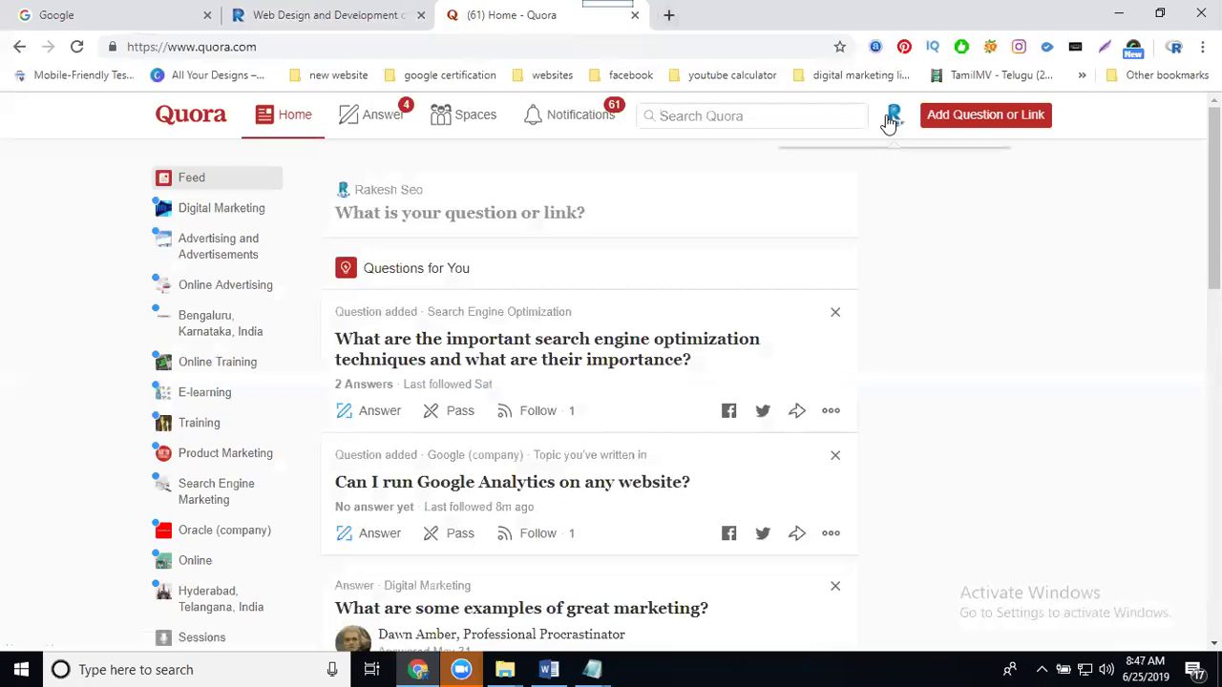
{"action": "left_click", "coordinate": [899, 129]}
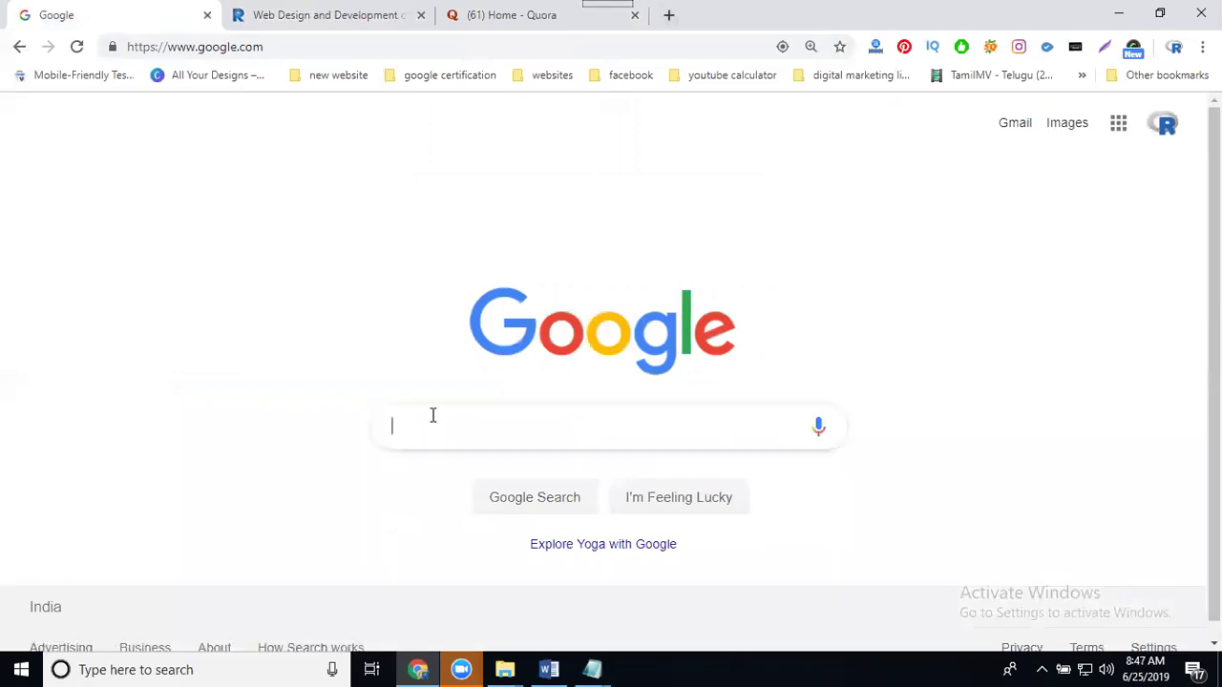
Google 'website design and development company in mahdapur'
{"action": "type", "text": "website "}
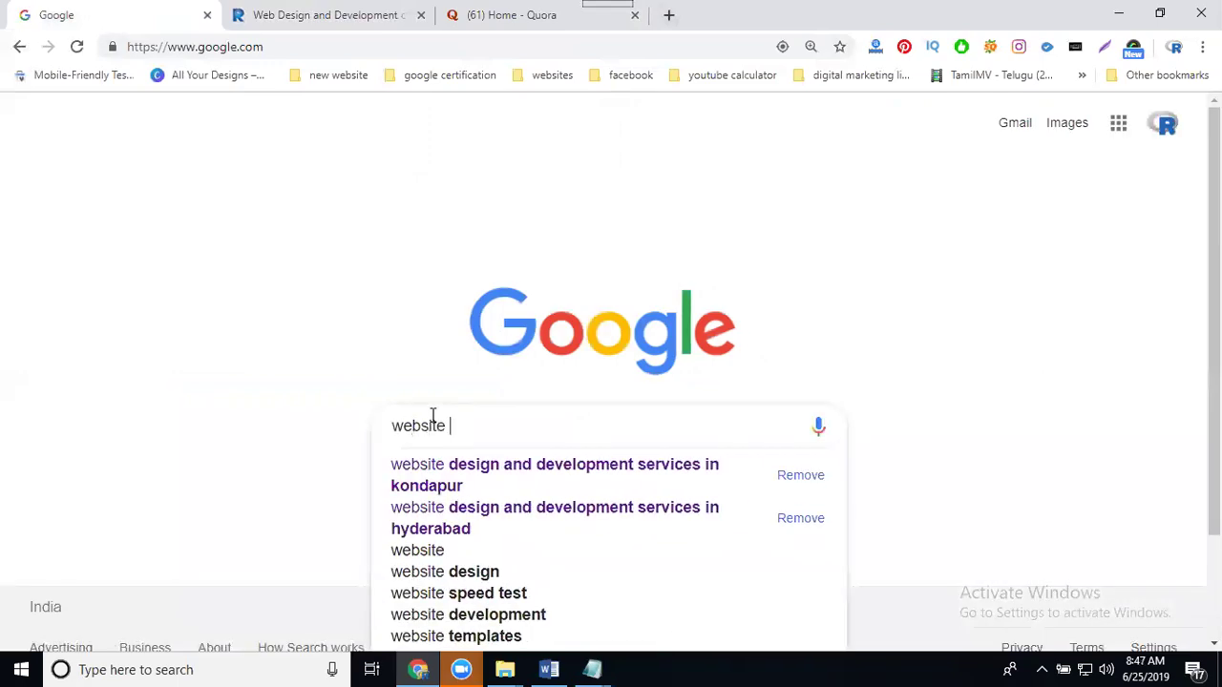
{"action": "type", "text": "design an"}
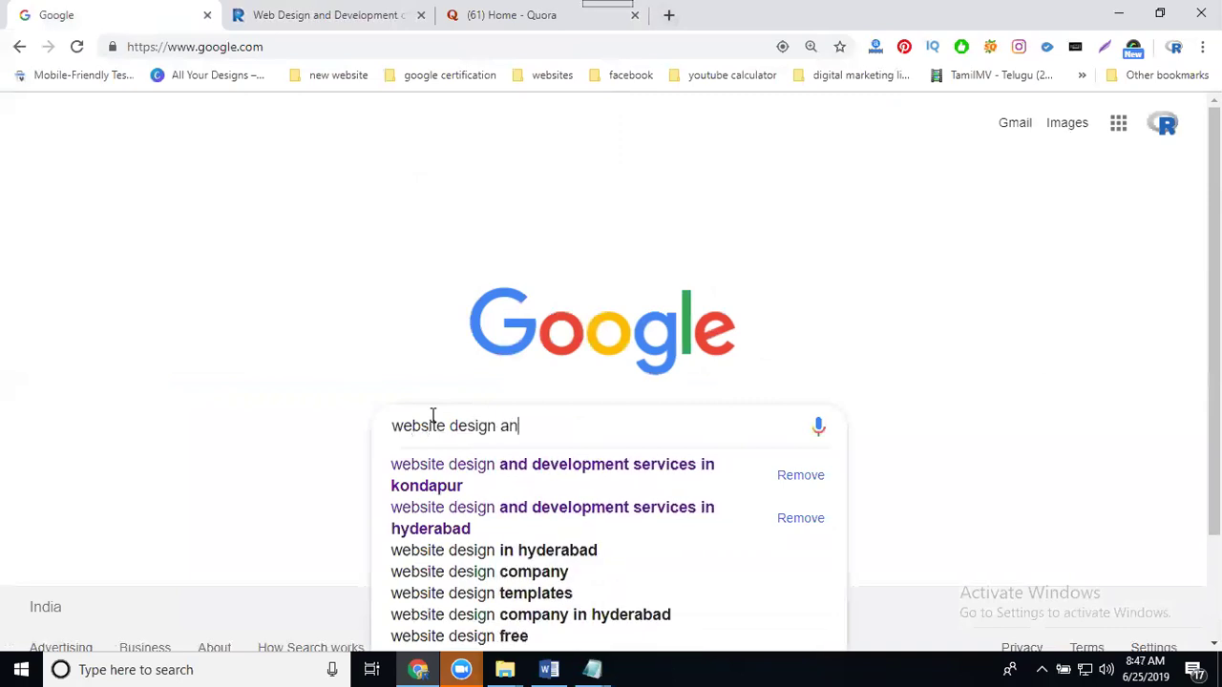
{"action": "type", "text": "d developm"}
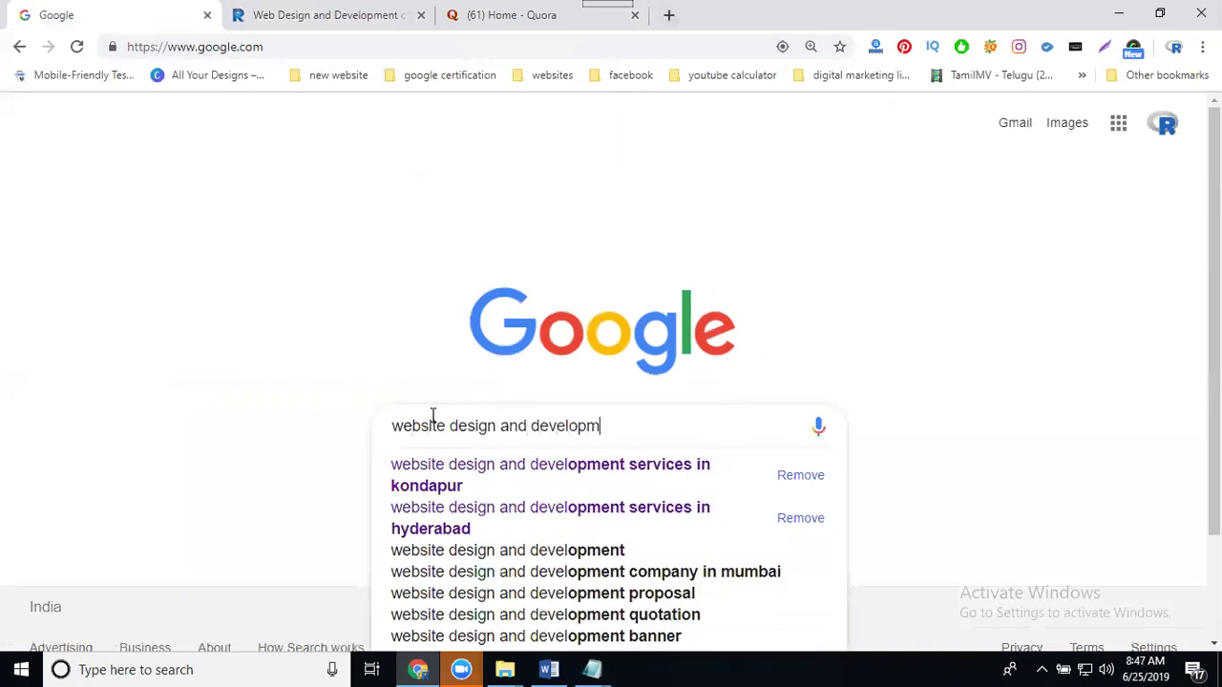
{"action": "type", "text": "ent company "}
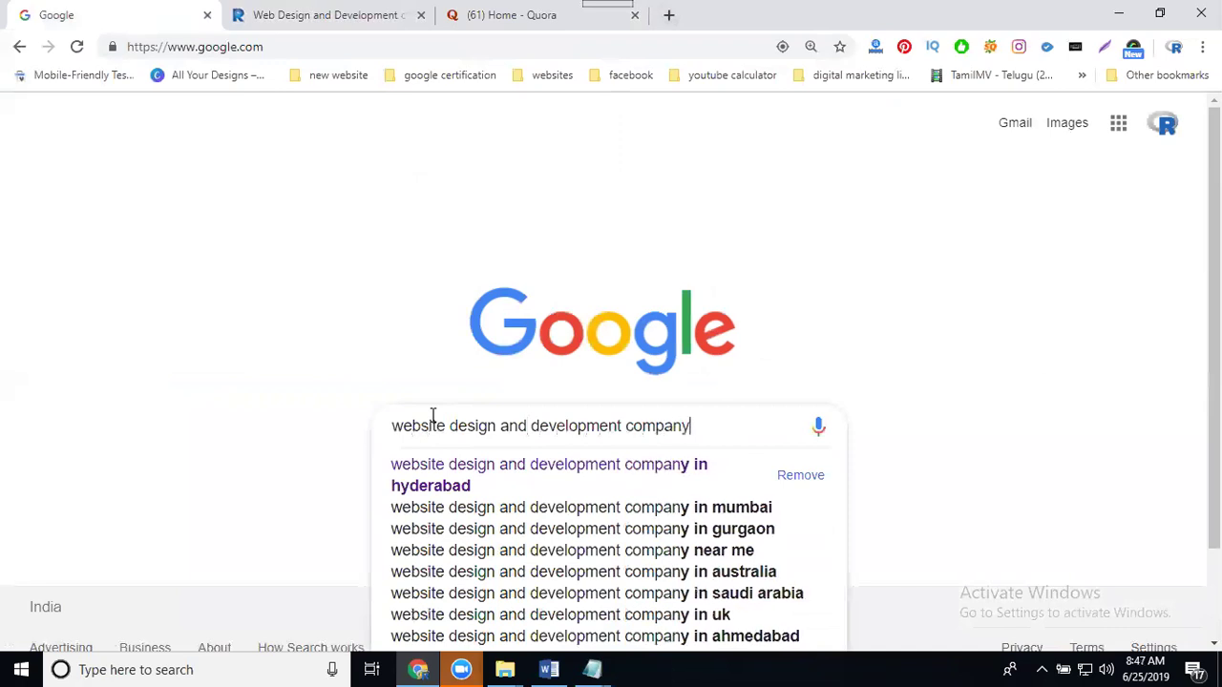
{"action": "type", "text": "in mahda"}
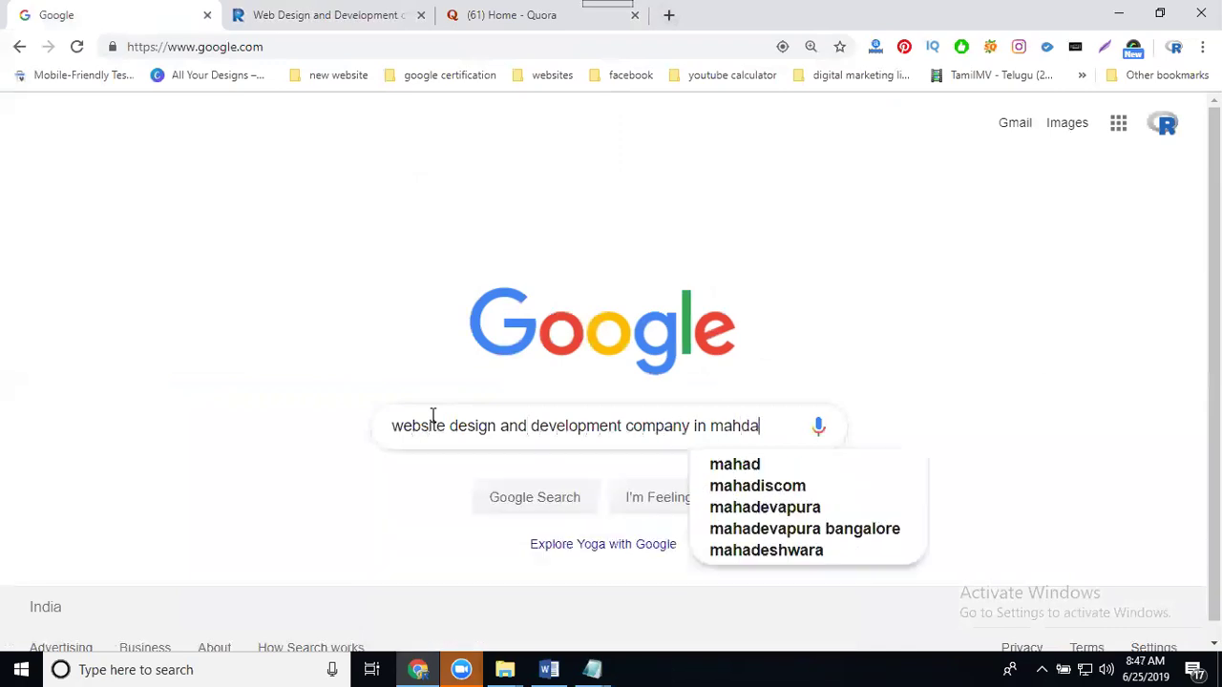
{"action": "type", "text": "pur"}
{"action": "key", "text": "Return"}
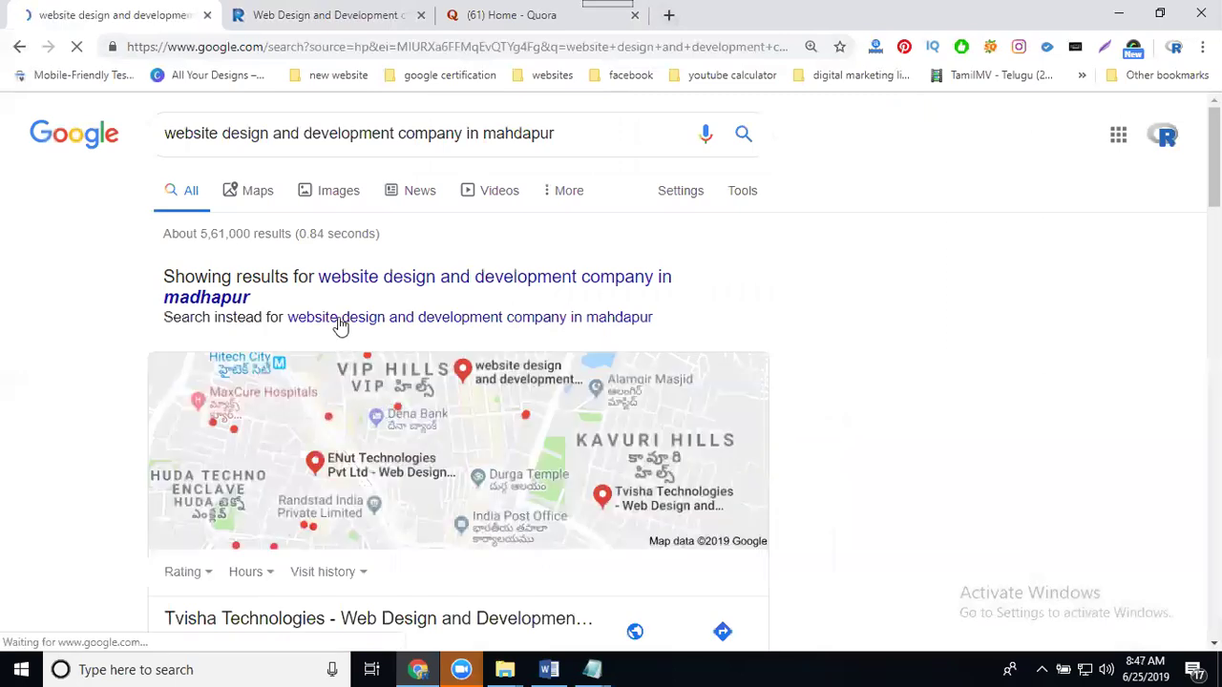
Search the corrected 'madhapur' spelling and scan the first results page
{"action": "left_click", "coordinate": [353, 283]}
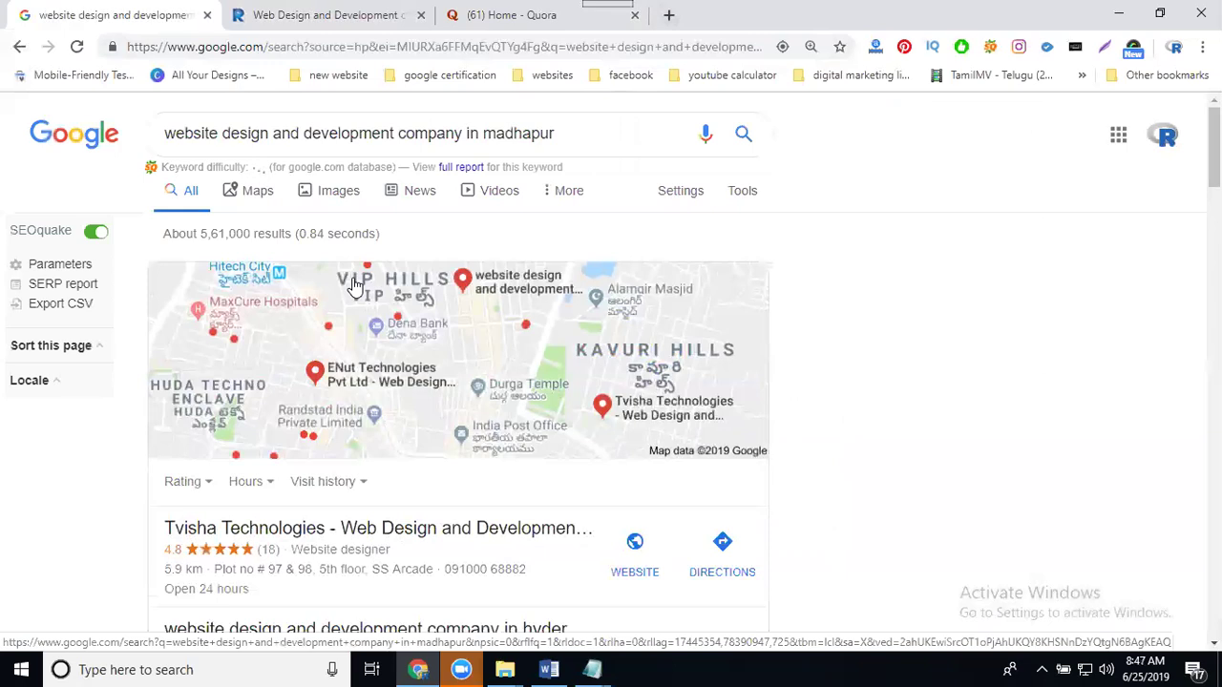
{"action": "scroll", "coordinate": [408, 291], "scroll_direction": "down", "scroll_amount": 2}
{"action": "scroll", "coordinate": [408, 291], "scroll_direction": "down", "scroll_amount": 3}
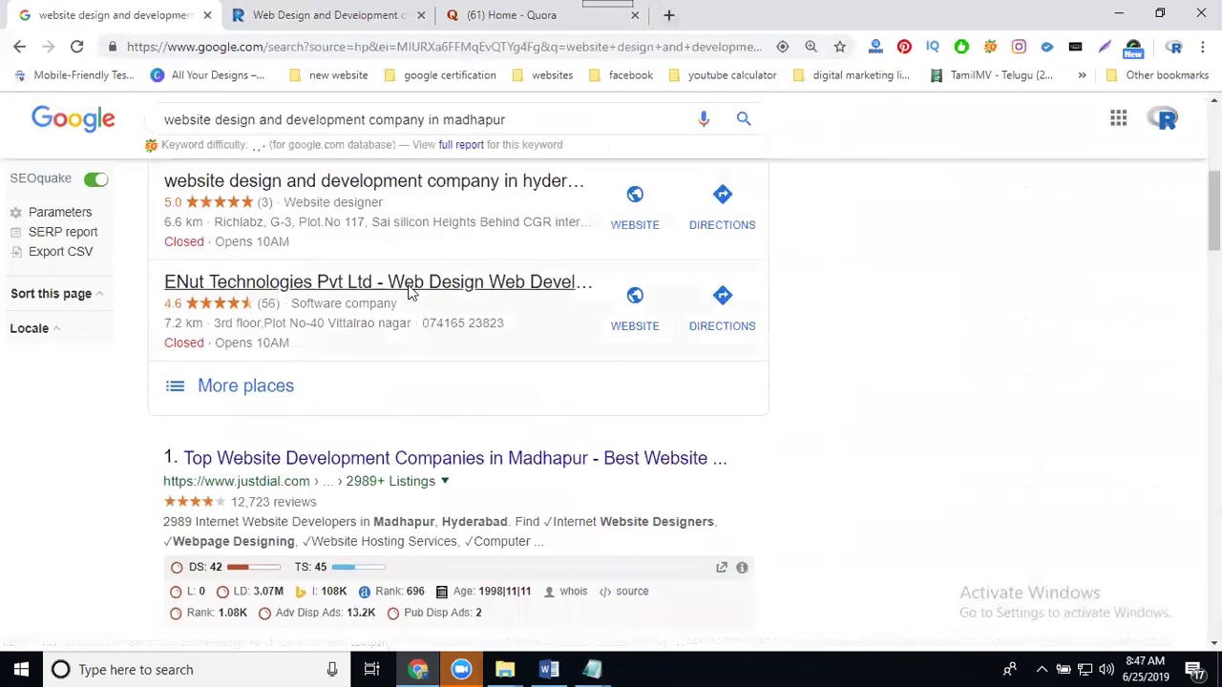
{"action": "scroll", "coordinate": [411, 288], "scroll_direction": "down", "scroll_amount": 3}
{"action": "scroll", "coordinate": [315, 287], "scroll_direction": "down", "scroll_amount": 3}
{"action": "scroll", "coordinate": [330, 298], "scroll_direction": "down", "scroll_amount": 2}
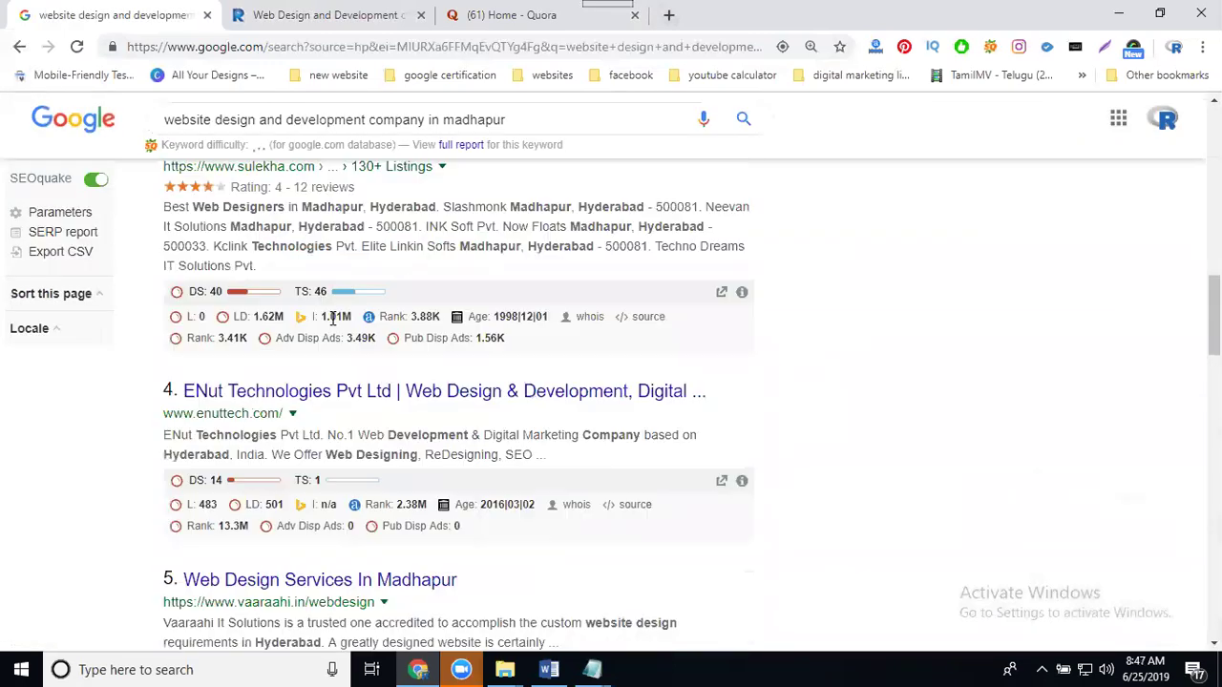
{"action": "scroll", "coordinate": [331, 320], "scroll_direction": "down", "scroll_amount": 3}
{"action": "scroll", "coordinate": [331, 326], "scroll_direction": "down", "scroll_amount": 3}
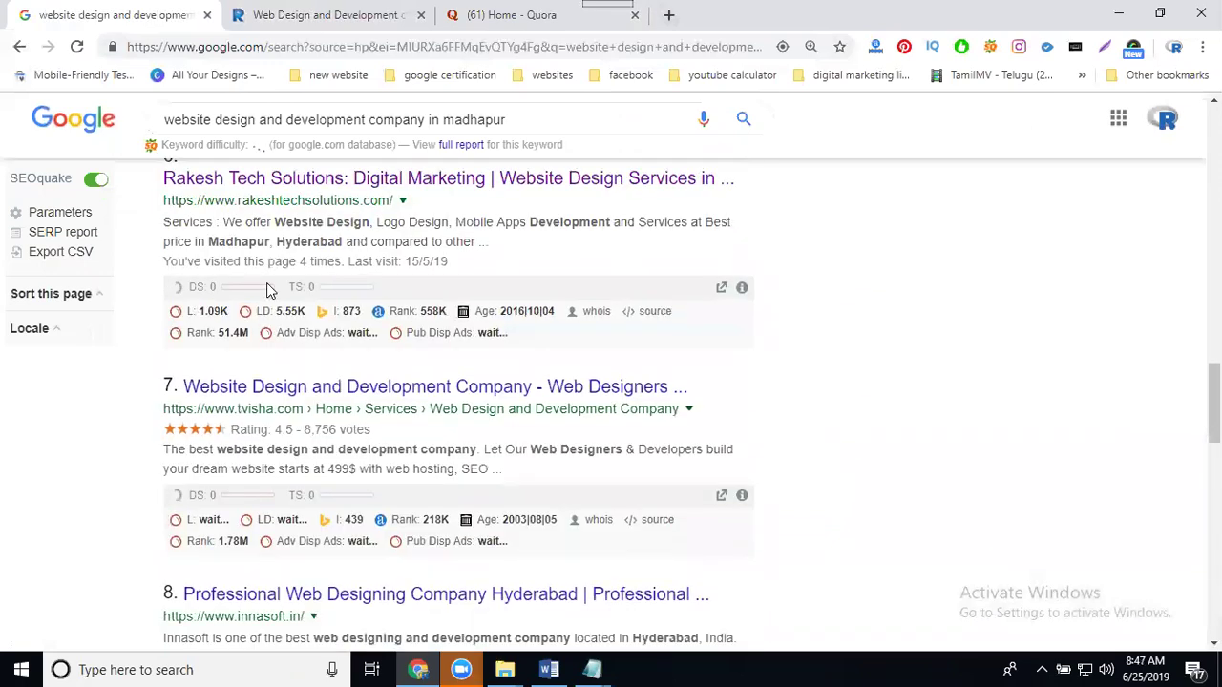
{"action": "scroll", "coordinate": [286, 305], "scroll_direction": "down", "scroll_amount": 3}
{"action": "scroll", "coordinate": [270, 325], "scroll_direction": "down", "scroll_amount": 2}
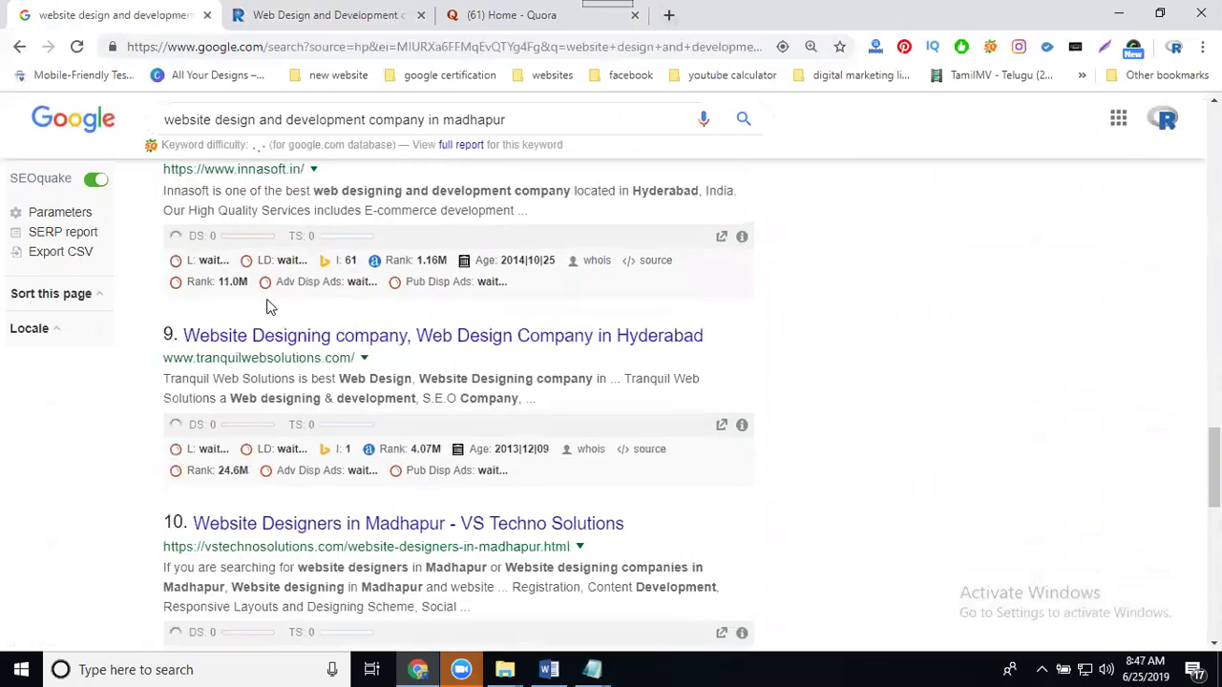
{"action": "scroll", "coordinate": [270, 358], "scroll_direction": "down", "scroll_amount": 3}
{"action": "scroll", "coordinate": [272, 372], "scroll_direction": "down", "scroll_amount": 3}
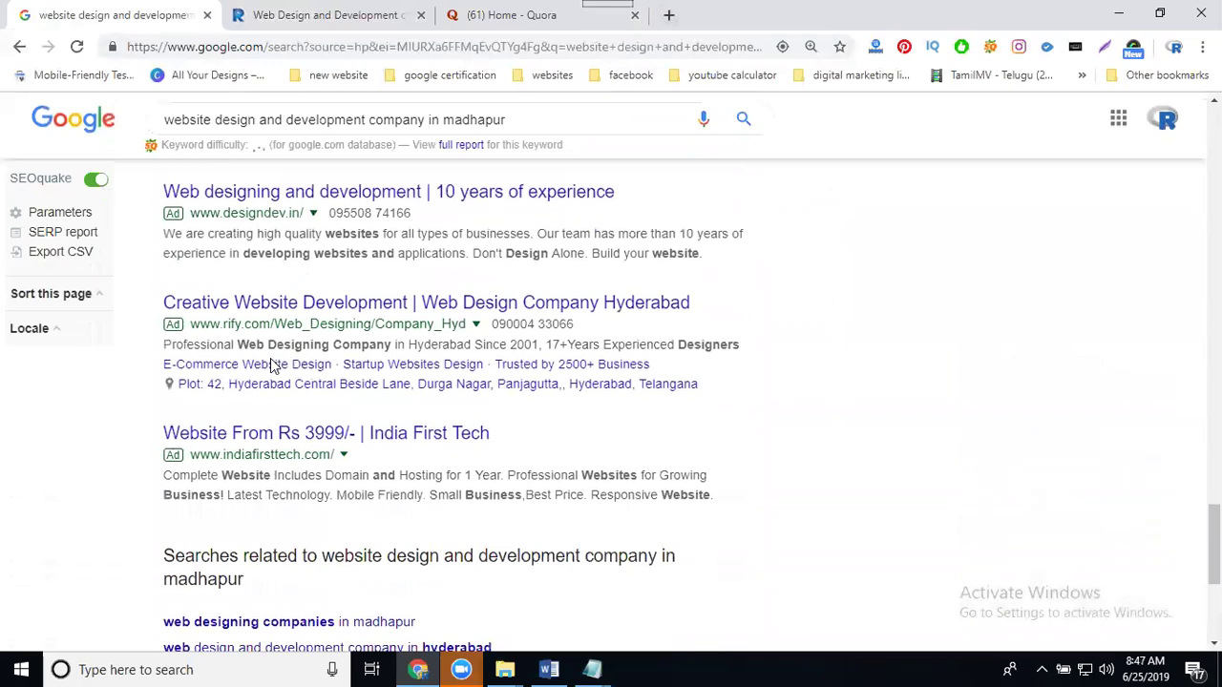
{"action": "scroll", "coordinate": [275, 391], "scroll_direction": "down", "scroll_amount": 4}
Scan the second page of madhapur results for the Rakesh Tech listing
{"action": "left_click", "coordinate": [363, 540]}
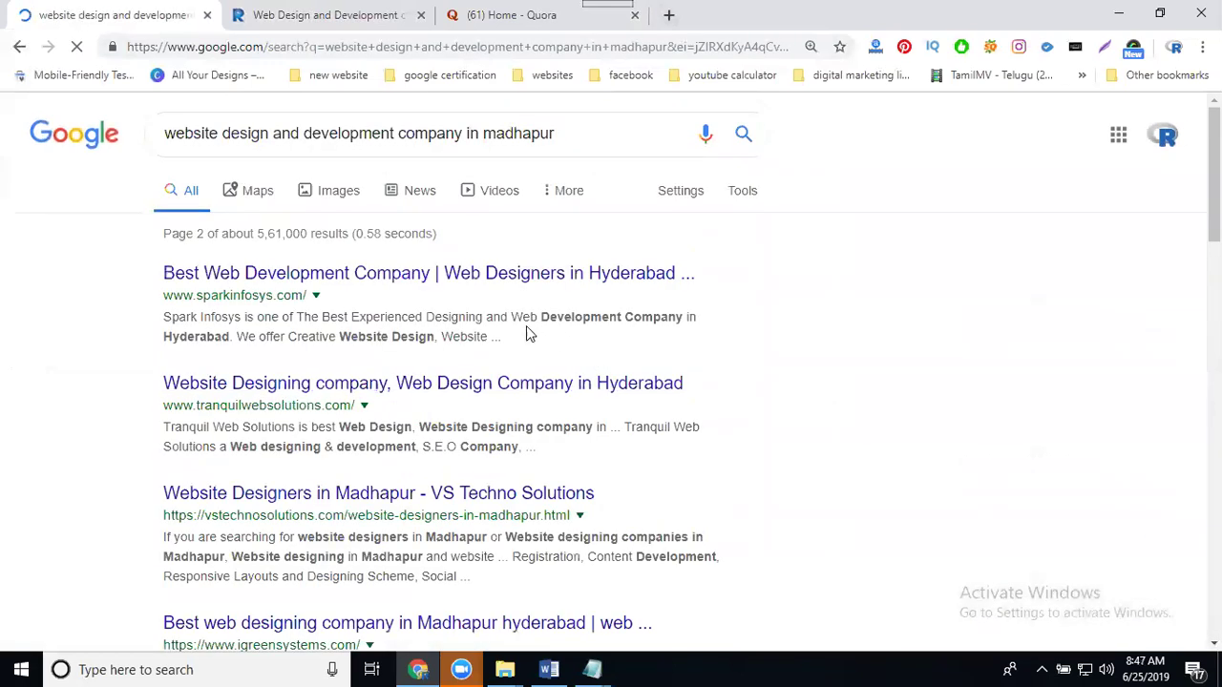
{"action": "scroll", "coordinate": [472, 308], "scroll_direction": "down", "scroll_amount": 3}
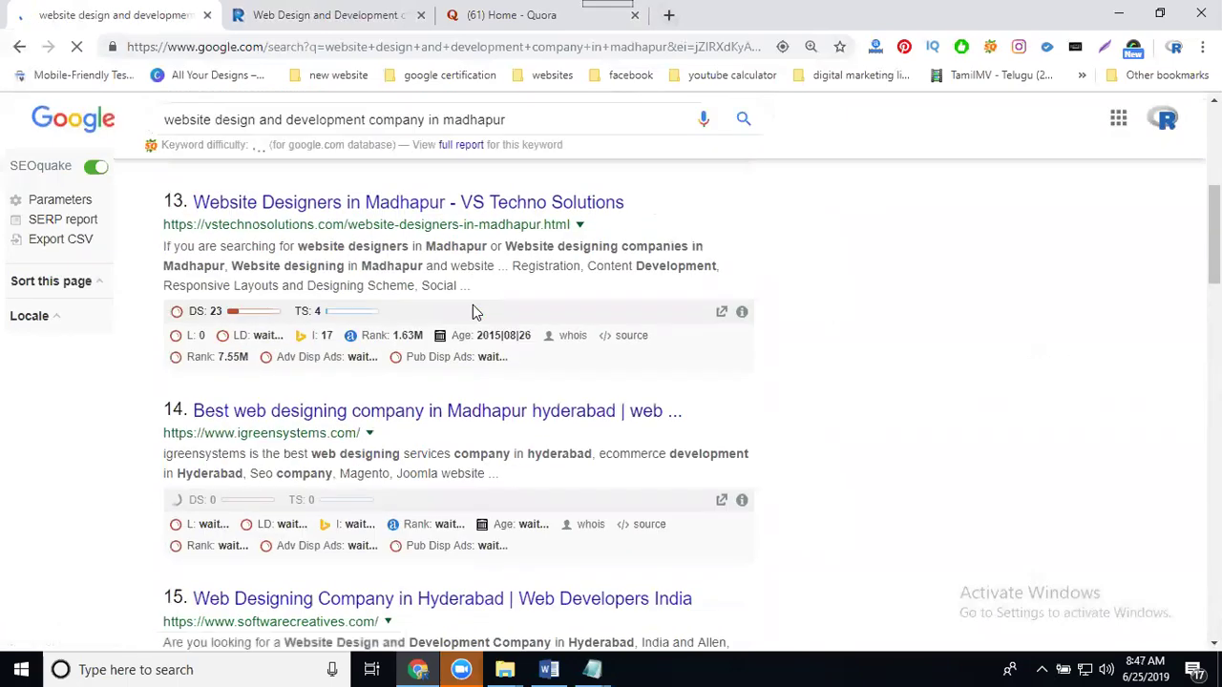
{"action": "scroll", "coordinate": [416, 321], "scroll_direction": "down", "scroll_amount": 2}
{"action": "scroll", "coordinate": [416, 322], "scroll_direction": "down", "scroll_amount": 2}
{"action": "scroll", "coordinate": [416, 322], "scroll_direction": "down", "scroll_amount": 2}
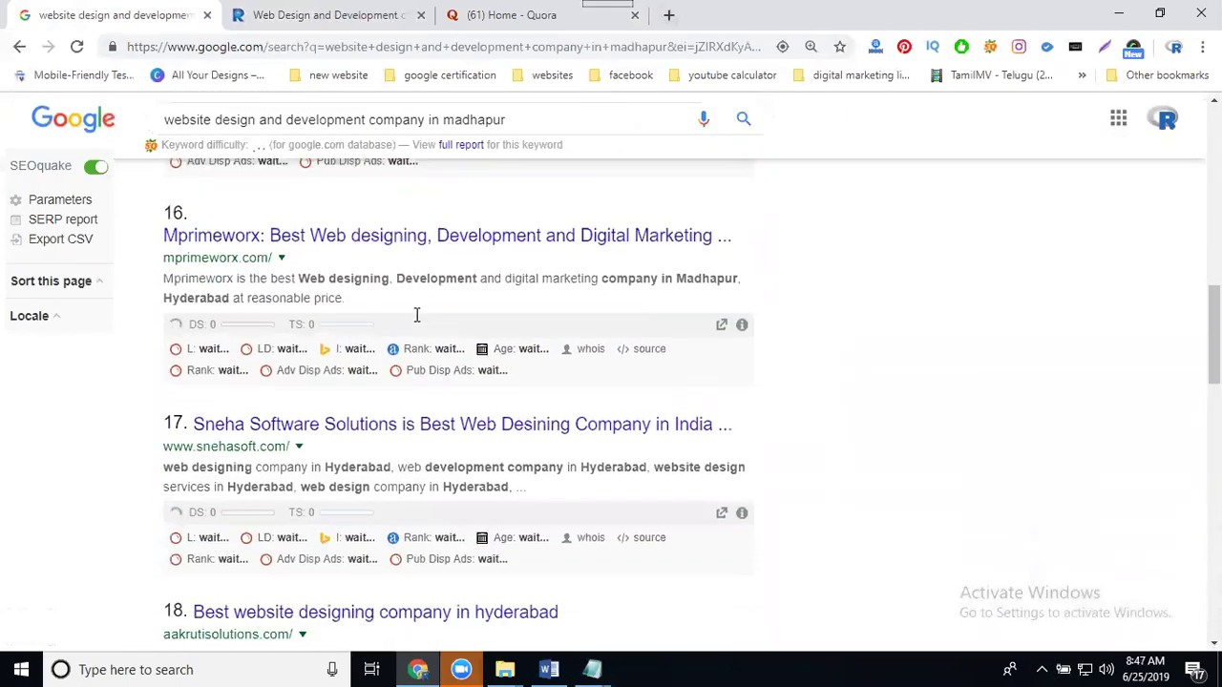
{"action": "scroll", "coordinate": [417, 321], "scroll_direction": "down", "scroll_amount": 2}
{"action": "scroll", "coordinate": [416, 322], "scroll_direction": "down", "scroll_amount": 2}
{"action": "scroll", "coordinate": [390, 363], "scroll_direction": "down", "scroll_amount": 2}
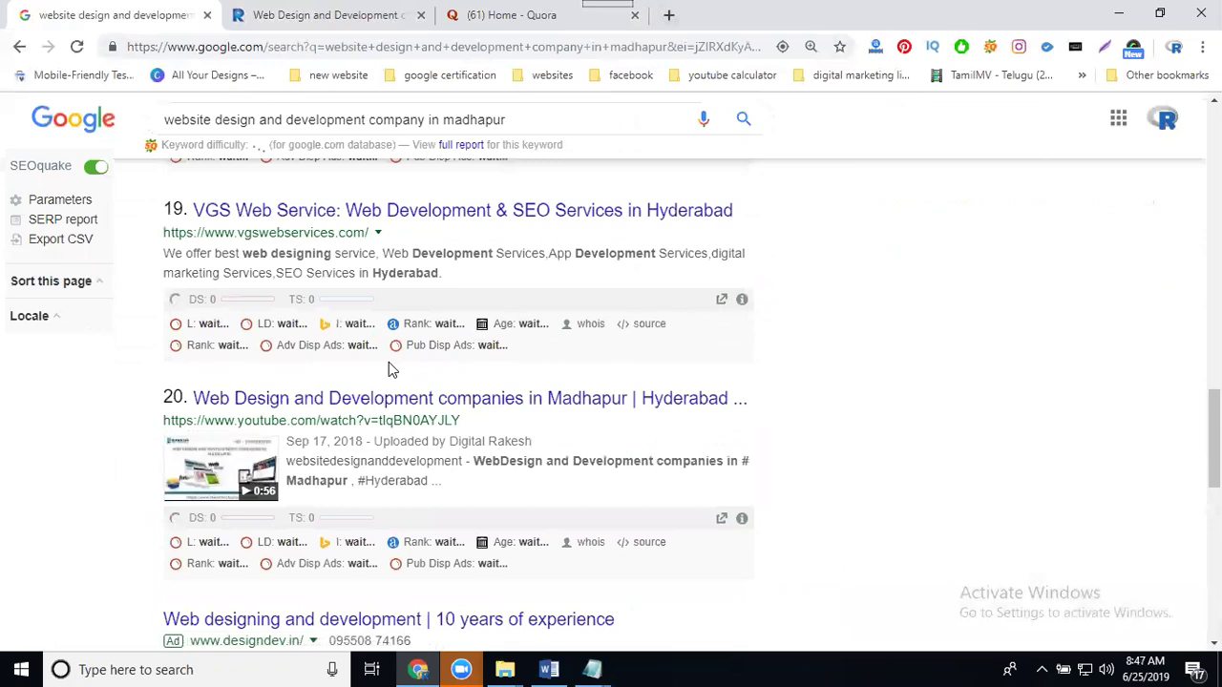
{"action": "scroll", "coordinate": [390, 367], "scroll_direction": "down", "scroll_amount": 4}
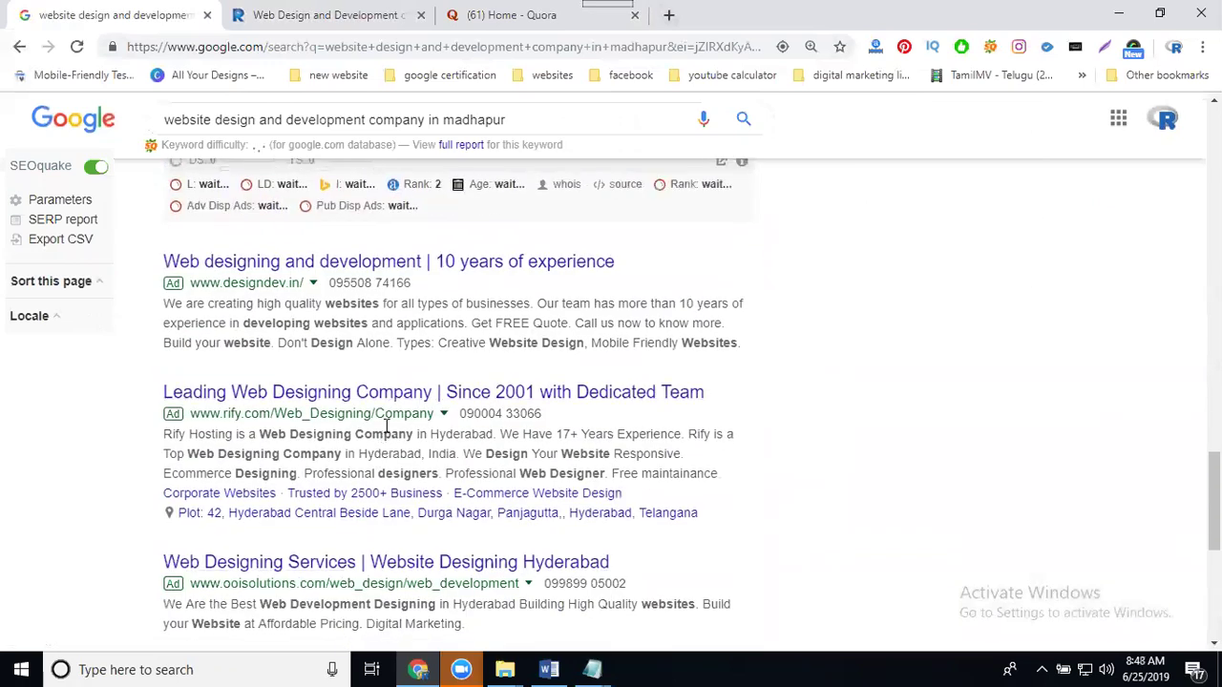
{"action": "scroll", "coordinate": [394, 477], "scroll_direction": "down", "scroll_amount": 4}
{"action": "scroll", "coordinate": [410, 520], "scroll_direction": "down", "scroll_amount": 2}
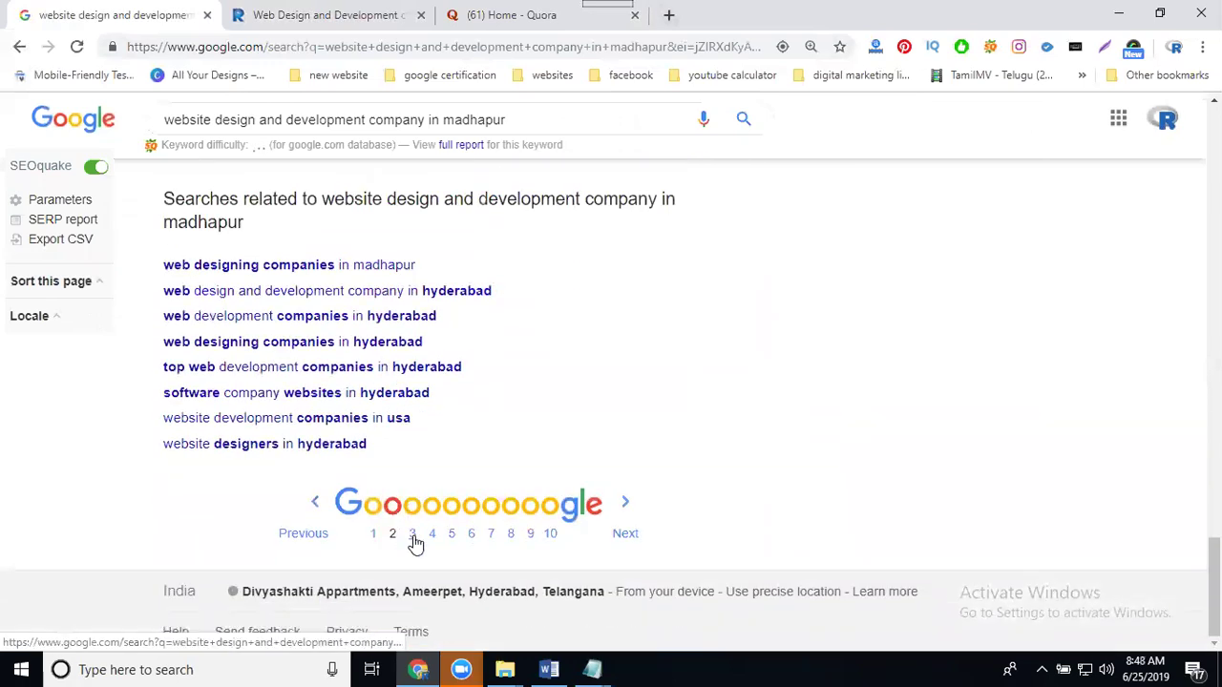
Scan the third results page to locate the Rakesh Tech slideshare result at rank 26
{"action": "left_click", "coordinate": [413, 532]}
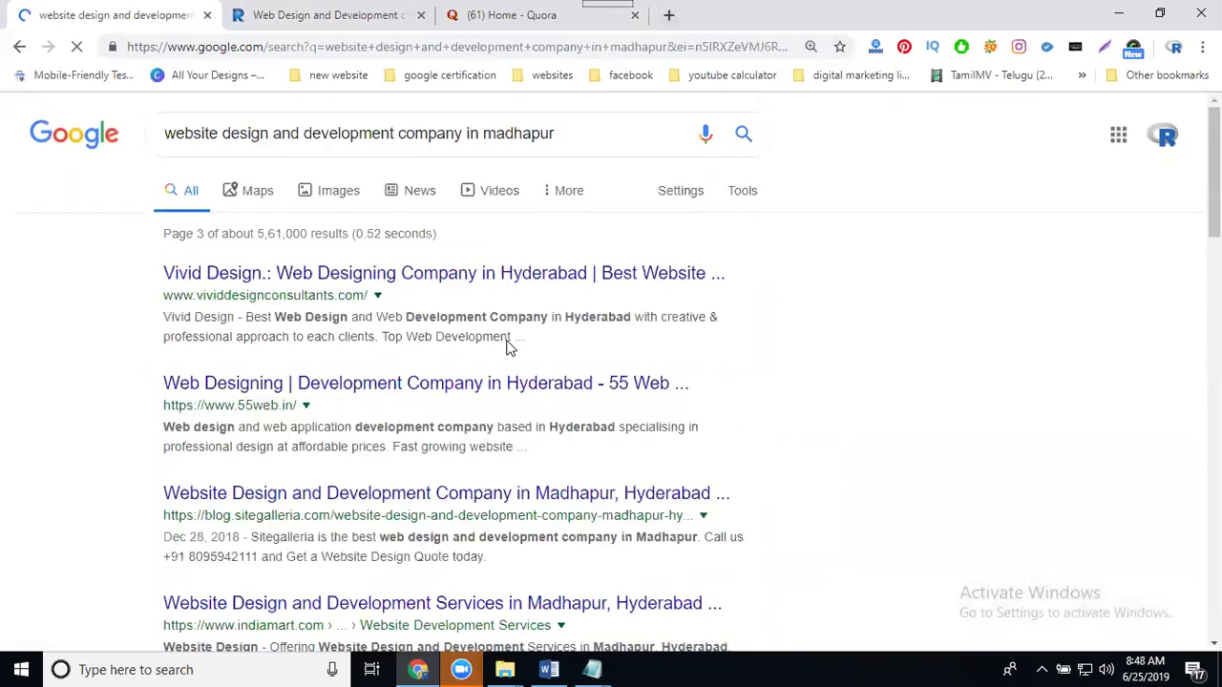
{"action": "scroll", "coordinate": [463, 338], "scroll_direction": "down", "scroll_amount": 1}
{"action": "scroll", "coordinate": [445, 341], "scroll_direction": "down", "scroll_amount": 2}
{"action": "scroll", "coordinate": [445, 342], "scroll_direction": "down", "scroll_amount": 3}
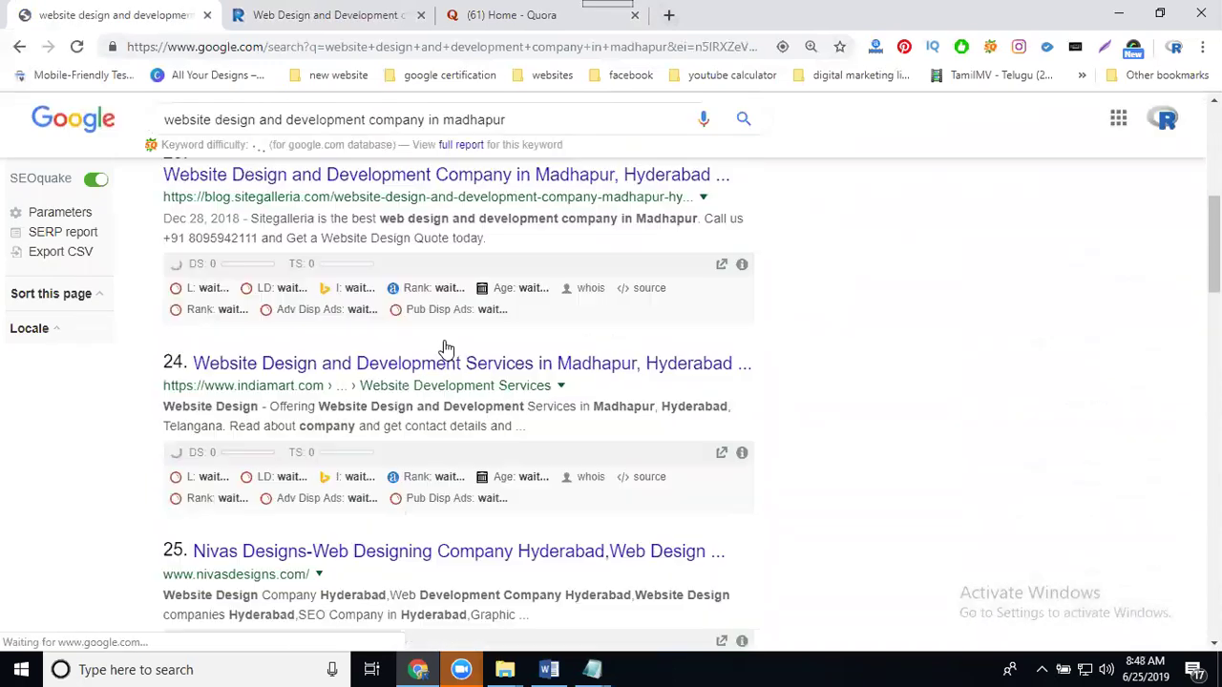
{"action": "scroll", "coordinate": [444, 342], "scroll_direction": "down", "scroll_amount": 3}
{"action": "scroll", "coordinate": [445, 350], "scroll_direction": "down", "scroll_amount": 3}
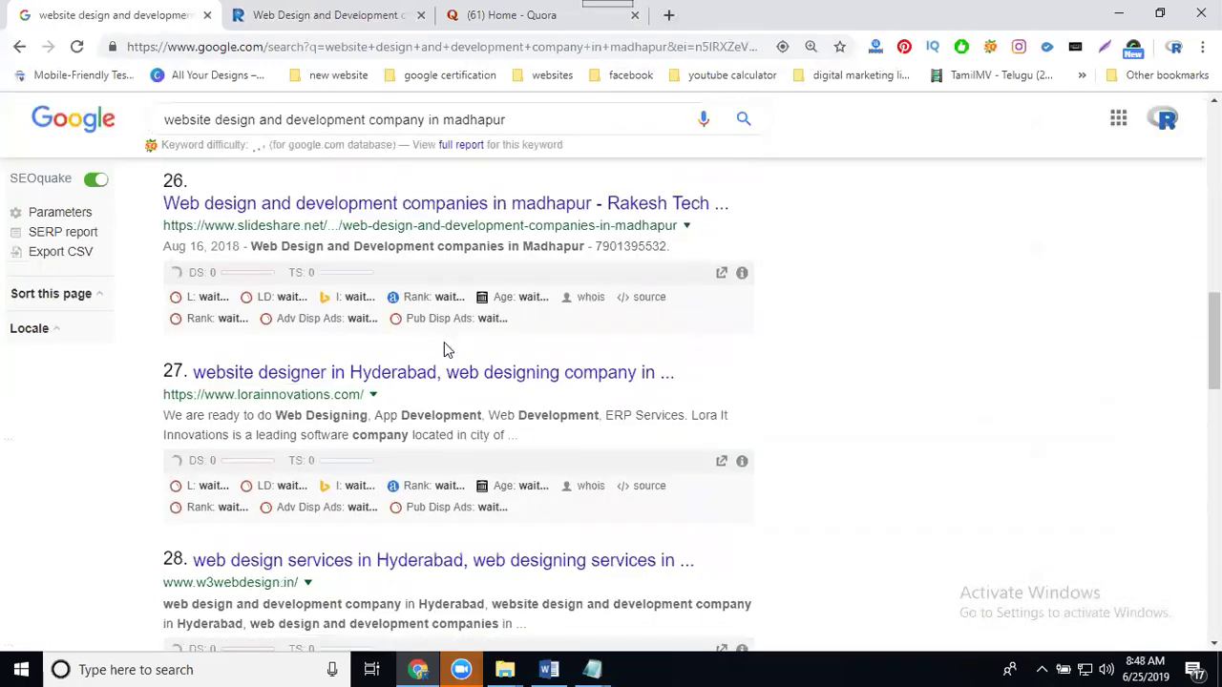
{"action": "scroll", "coordinate": [445, 344], "scroll_direction": "down", "scroll_amount": 2}
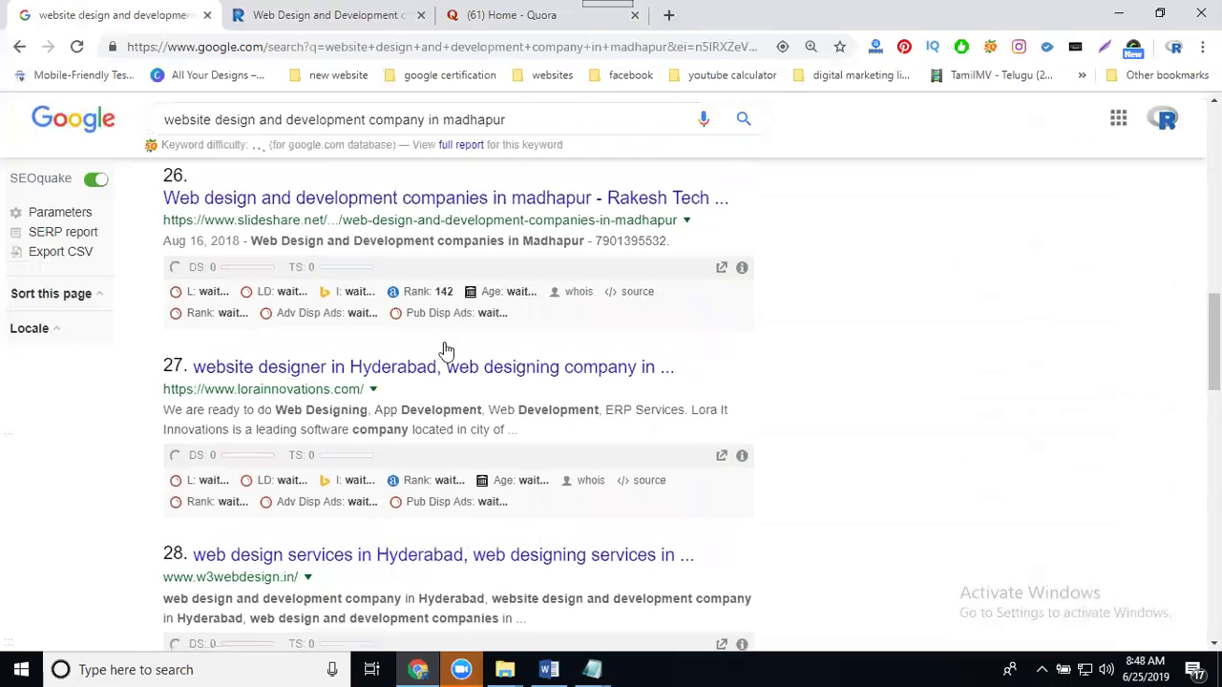
{"action": "scroll", "coordinate": [444, 346], "scroll_direction": "down", "scroll_amount": 3}
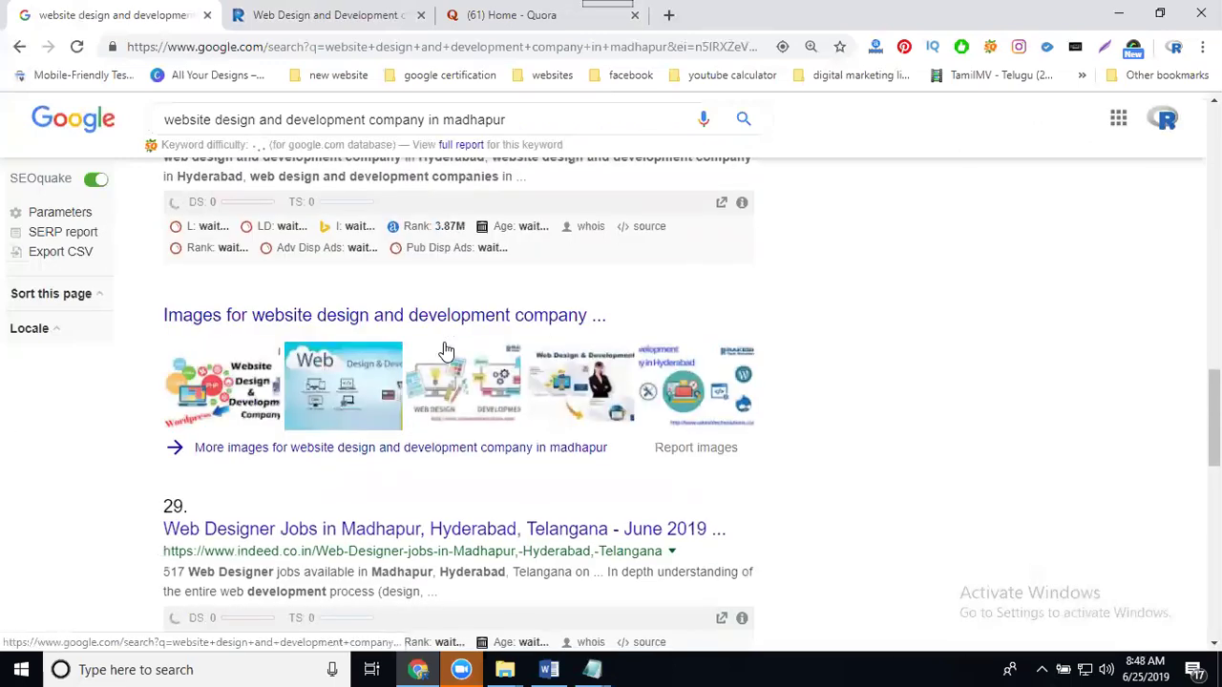
{"action": "scroll", "coordinate": [444, 349], "scroll_direction": "up", "scroll_amount": 5}
{"action": "scroll", "coordinate": [445, 349], "scroll_direction": "up", "scroll_amount": 2}
{"action": "scroll", "coordinate": [444, 349], "scroll_direction": "up", "scroll_amount": 2}
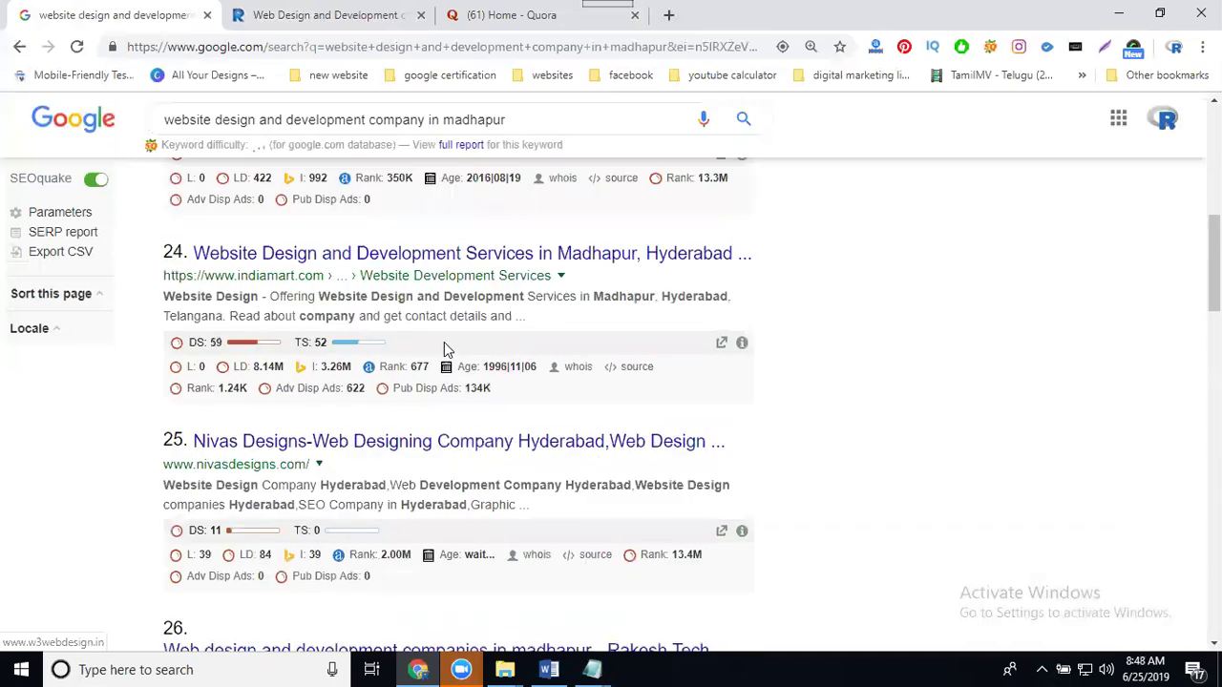
{"action": "scroll", "coordinate": [444, 346], "scroll_direction": "up", "scroll_amount": 5}
Change the query to 'website design and development company in hyderabad' and review results
{"action": "scroll", "coordinate": [445, 175], "scroll_direction": "up", "scroll_amount": 2}
{"action": "double_click", "coordinate": [474, 133]}
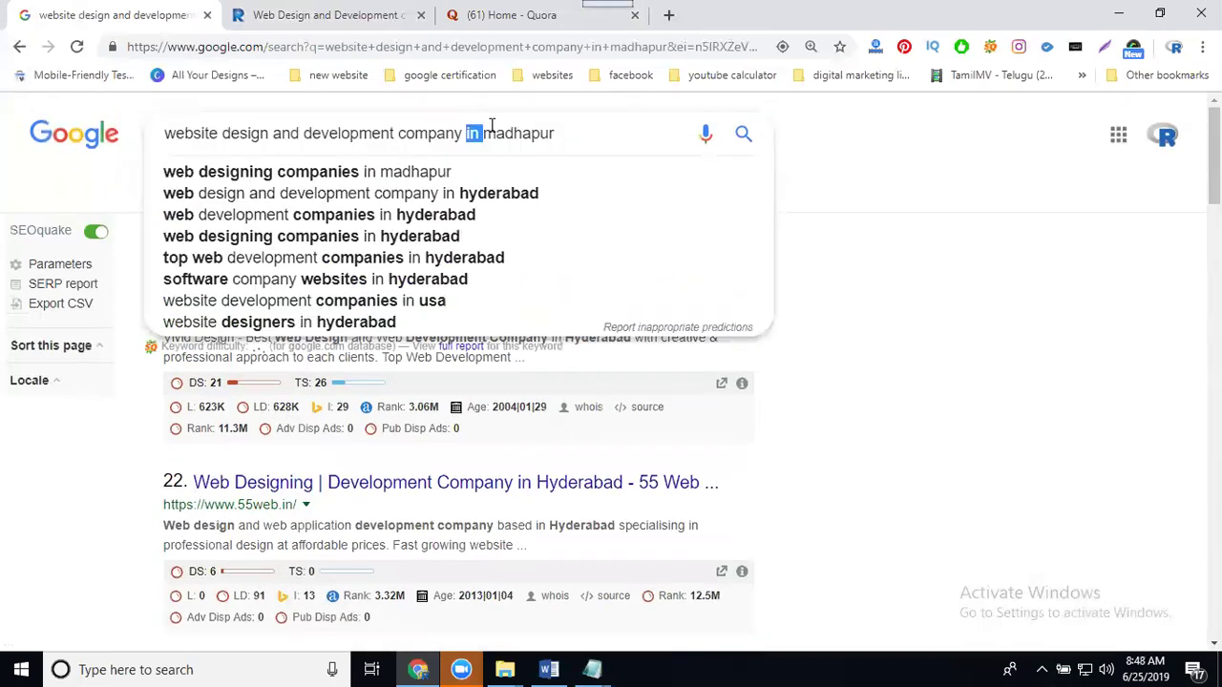
{"action": "double_click", "coordinate": [499, 133]}
{"action": "type", "text": "hyde"}
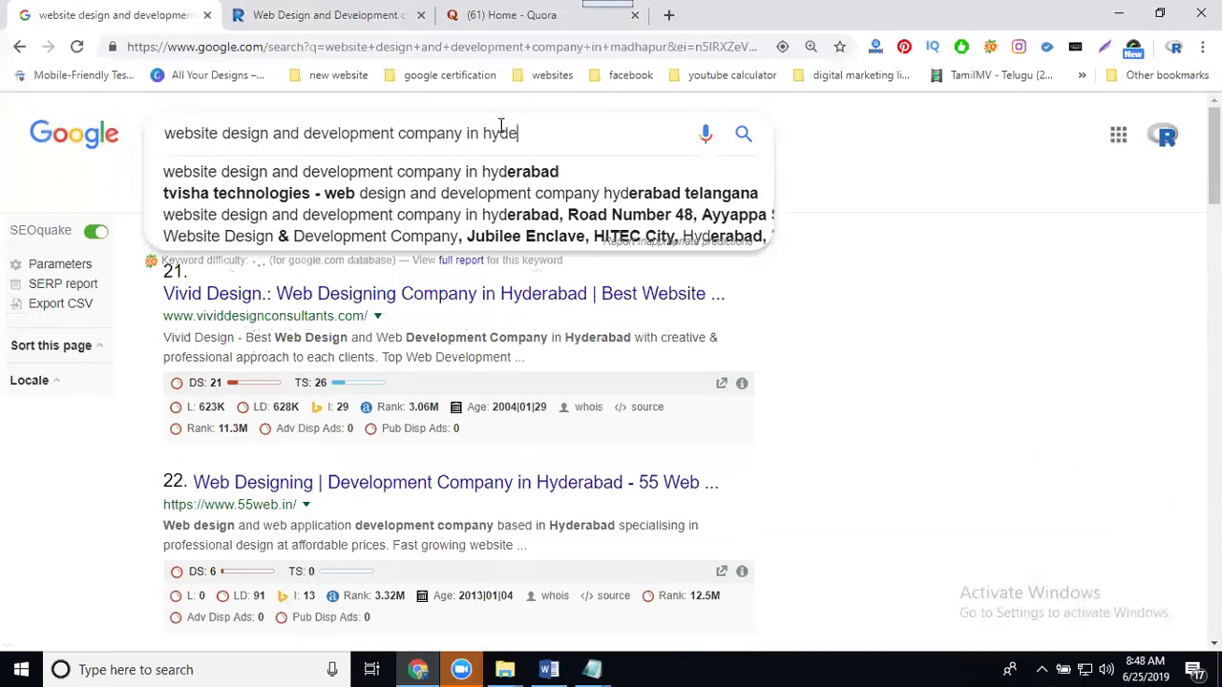
{"action": "type", "text": "rabad"}
{"action": "key", "text": "Return"}
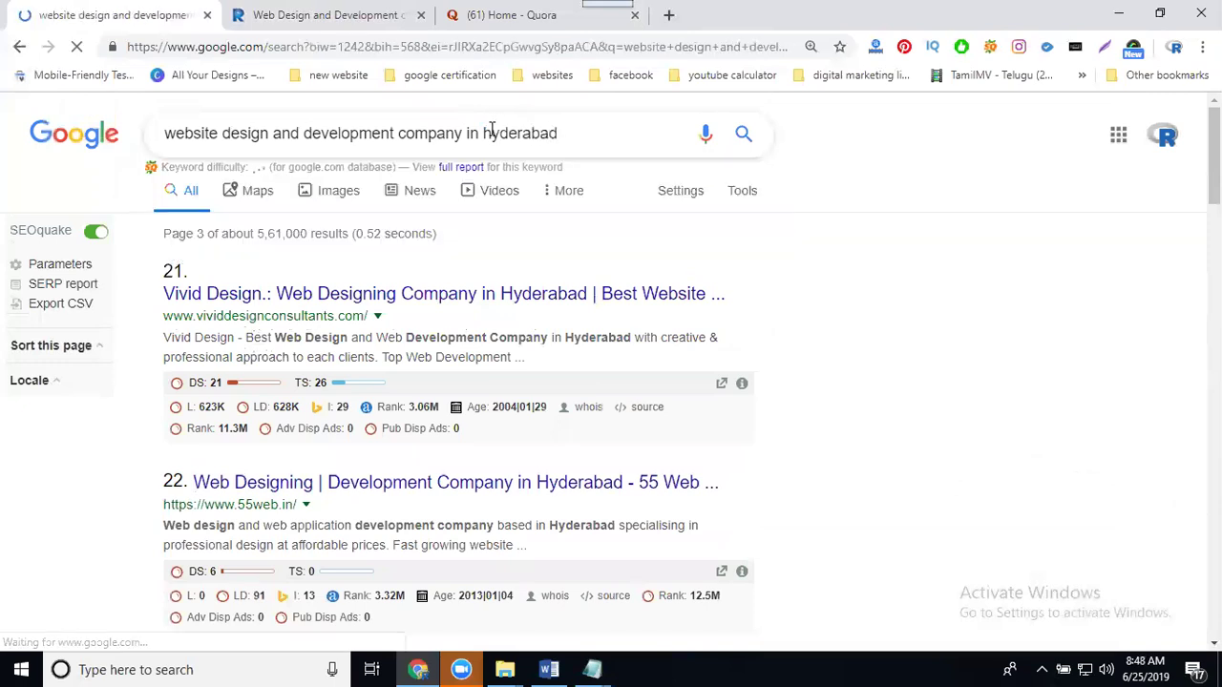
{"action": "scroll", "coordinate": [671, 244], "scroll_direction": "down", "scroll_amount": 3}
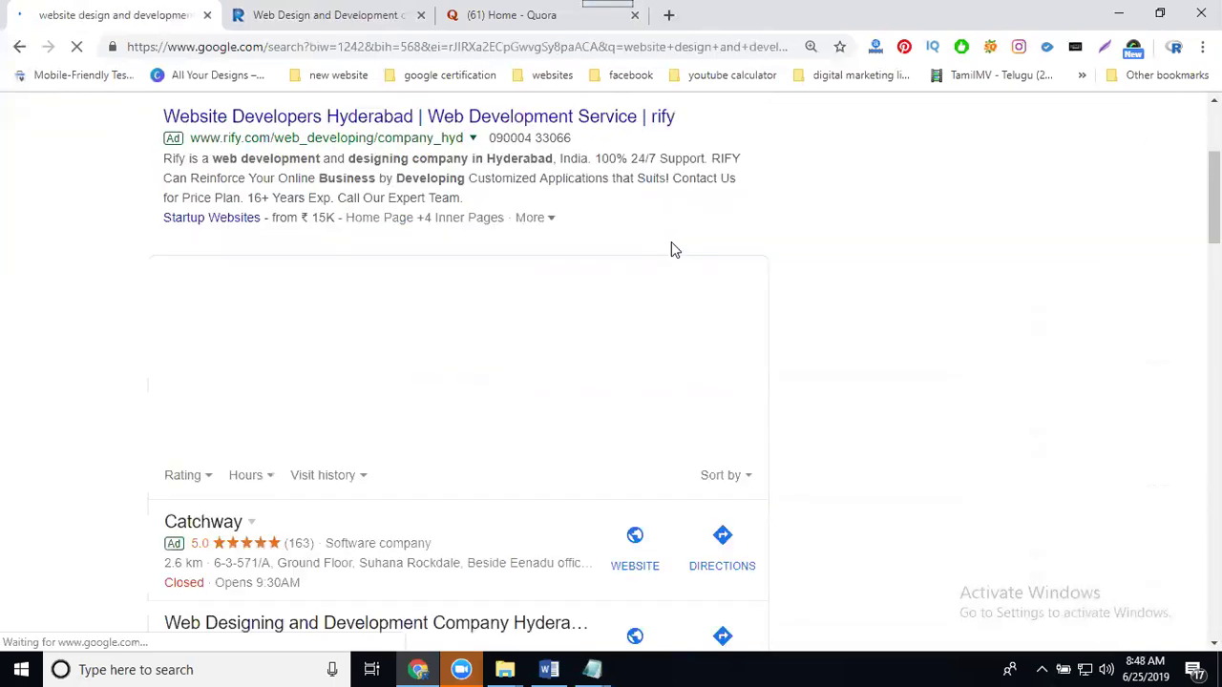
{"action": "scroll", "coordinate": [674, 254], "scroll_direction": "down", "scroll_amount": 4}
{"action": "scroll", "coordinate": [692, 262], "scroll_direction": "down", "scroll_amount": 5}
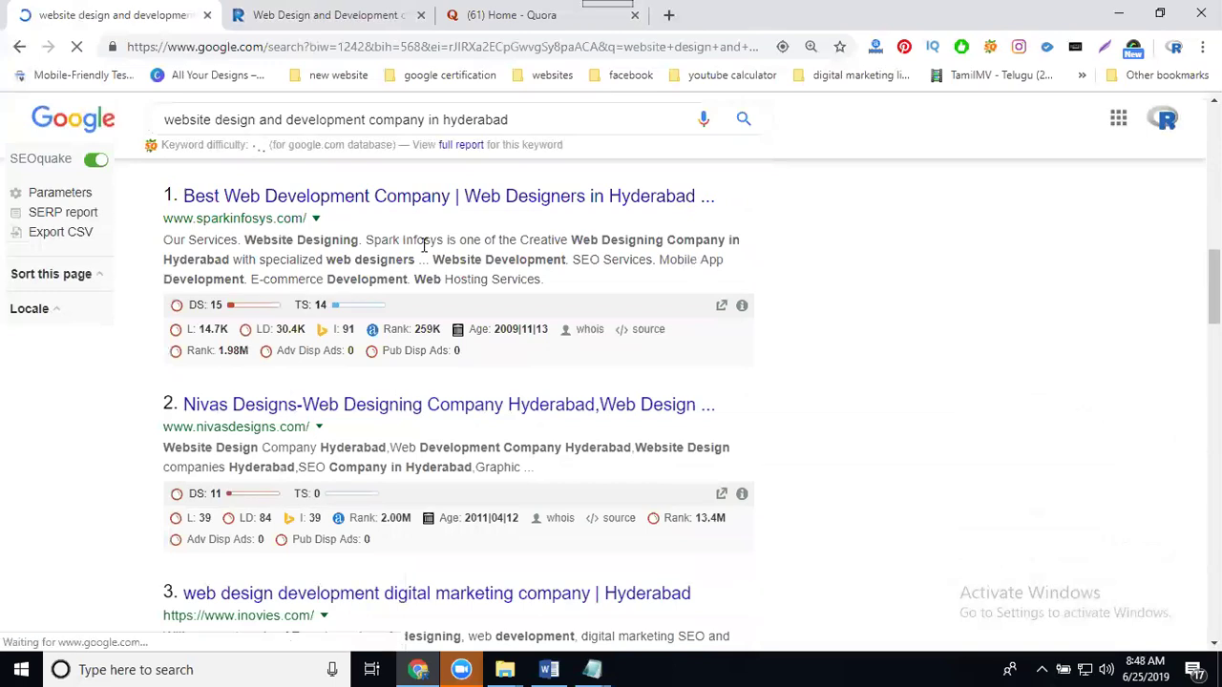
{"action": "scroll", "coordinate": [400, 272], "scroll_direction": "down", "scroll_amount": 3}
{"action": "scroll", "coordinate": [390, 286], "scroll_direction": "down", "scroll_amount": 3}
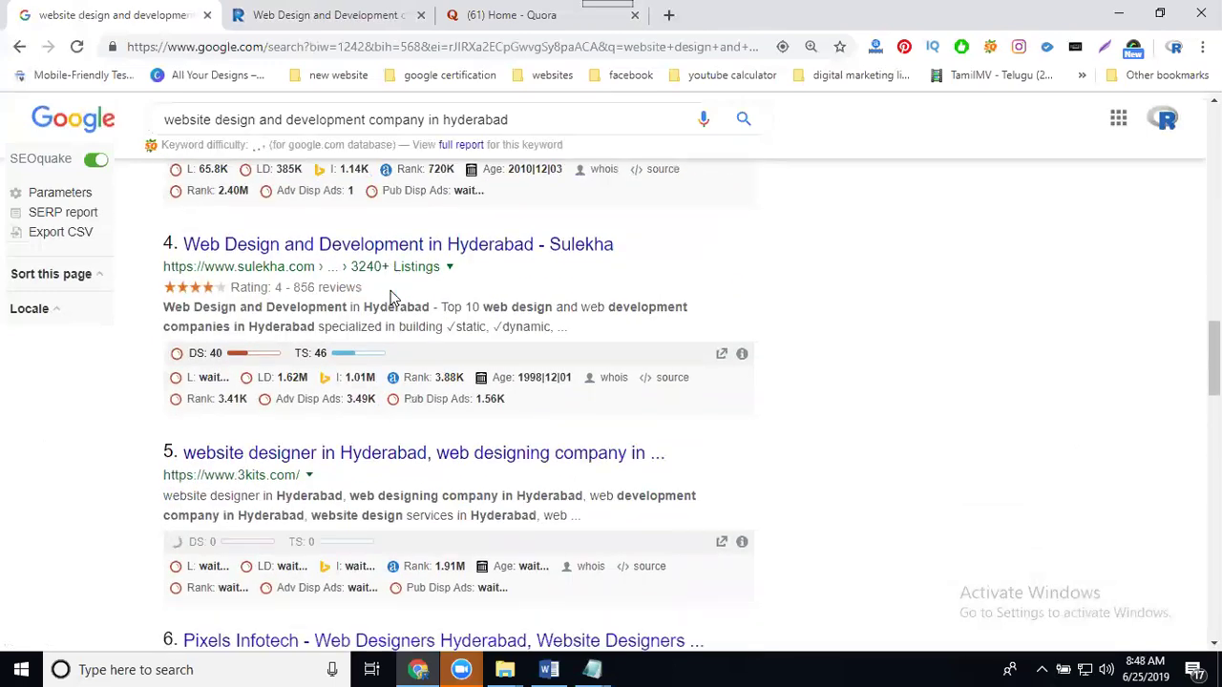
{"action": "scroll", "coordinate": [390, 290], "scroll_direction": "down", "scroll_amount": 3}
{"action": "scroll", "coordinate": [390, 300], "scroll_direction": "down", "scroll_amount": 2}
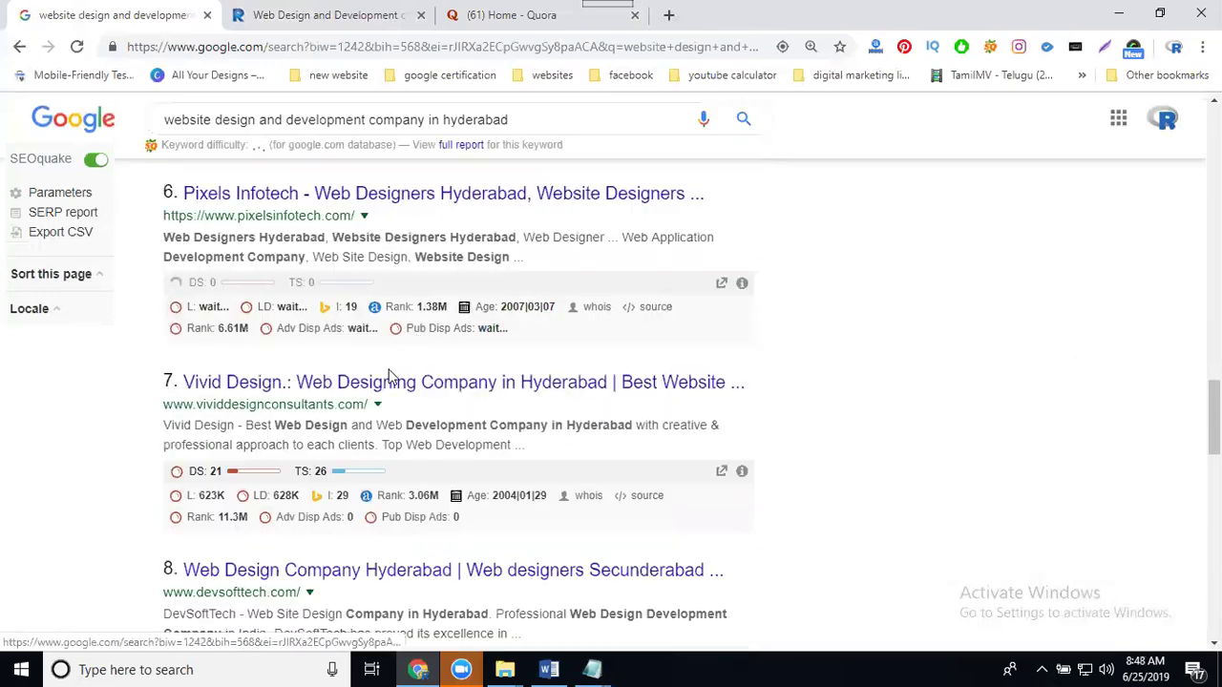
{"action": "scroll", "coordinate": [389, 374], "scroll_direction": "down", "scroll_amount": 4}
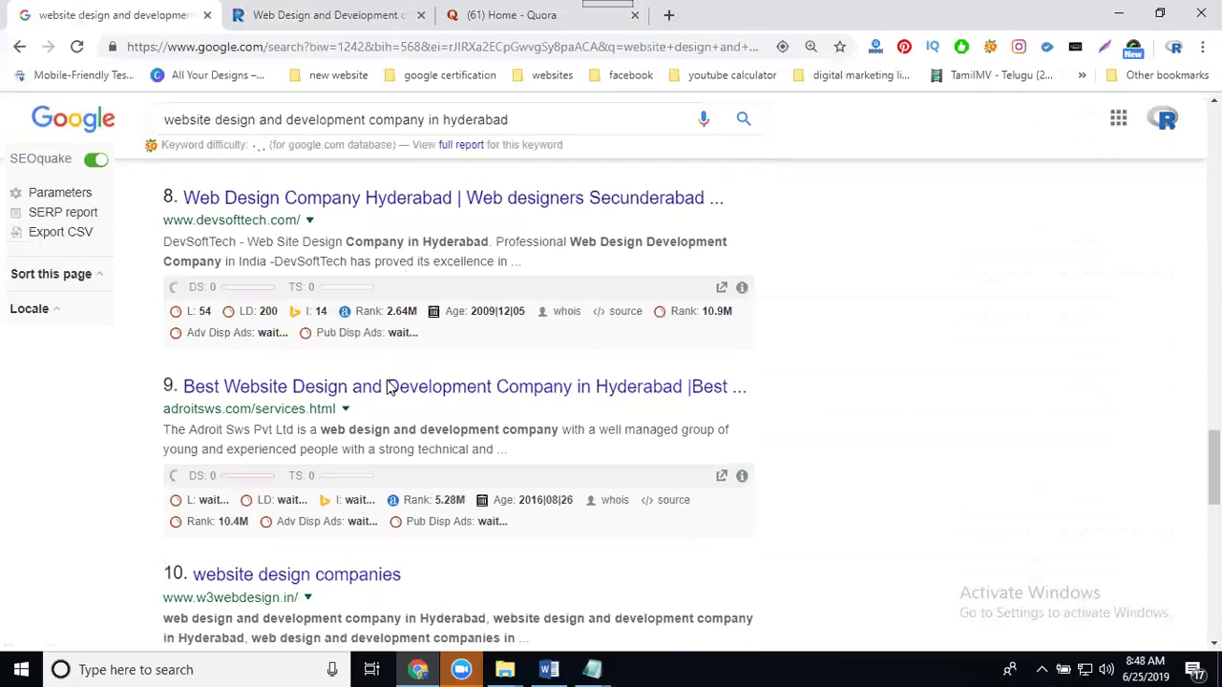
{"action": "scroll", "coordinate": [389, 387], "scroll_direction": "down", "scroll_amount": 2}
Append 'quora' to the Hyderabad query and search again
{"action": "scroll", "coordinate": [389, 387], "scroll_direction": "up", "scroll_amount": 3}
{"action": "scroll", "coordinate": [389, 387], "scroll_direction": "up", "scroll_amount": 7}
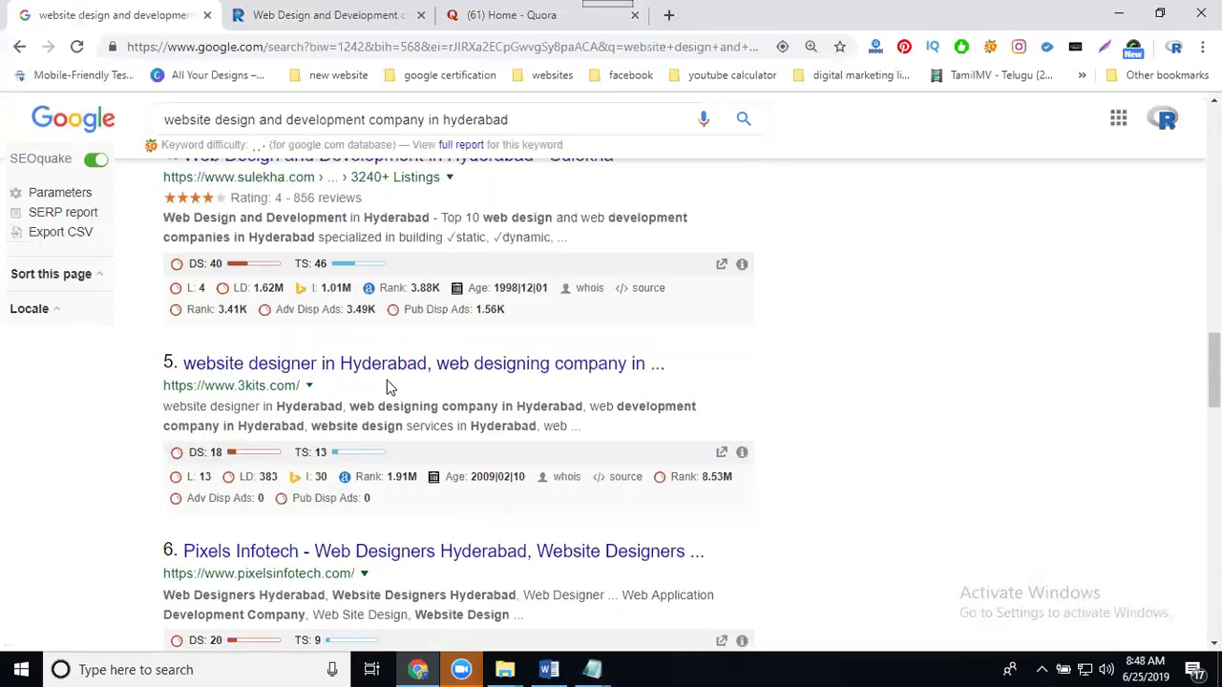
{"action": "scroll", "coordinate": [389, 387], "scroll_direction": "up", "scroll_amount": 5}
{"action": "left_click", "coordinate": [557, 120]}
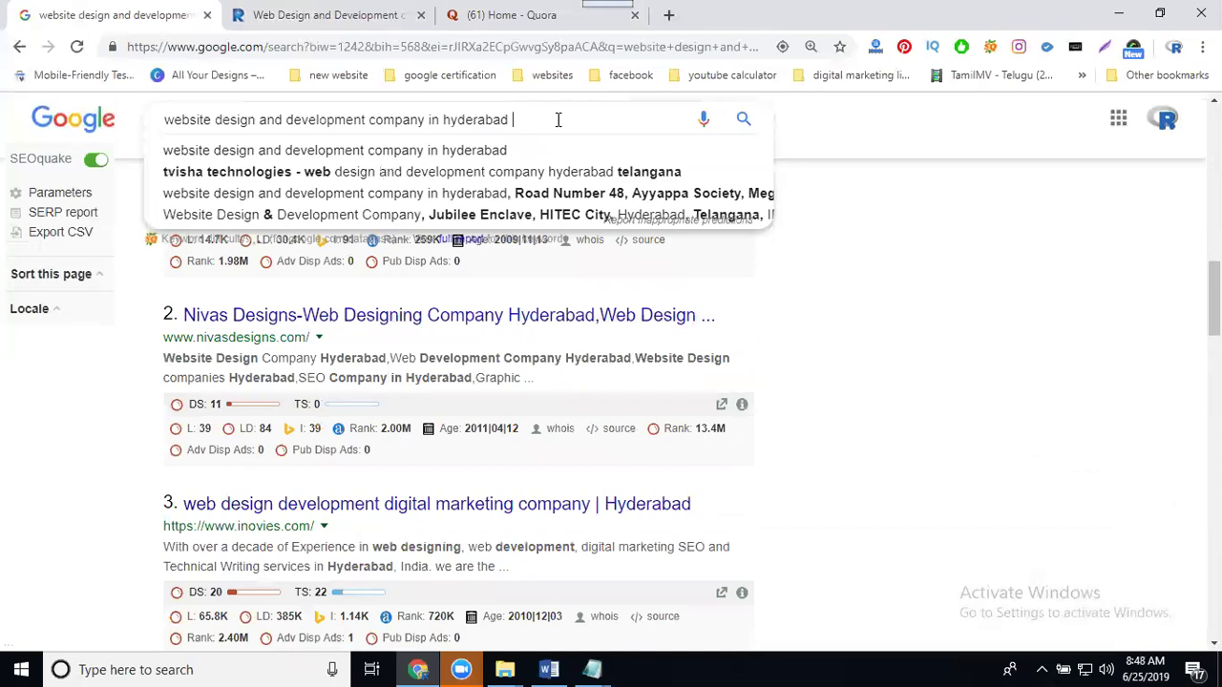
{"action": "type", "text": "quora"}
{"action": "key", "text": "Return"}
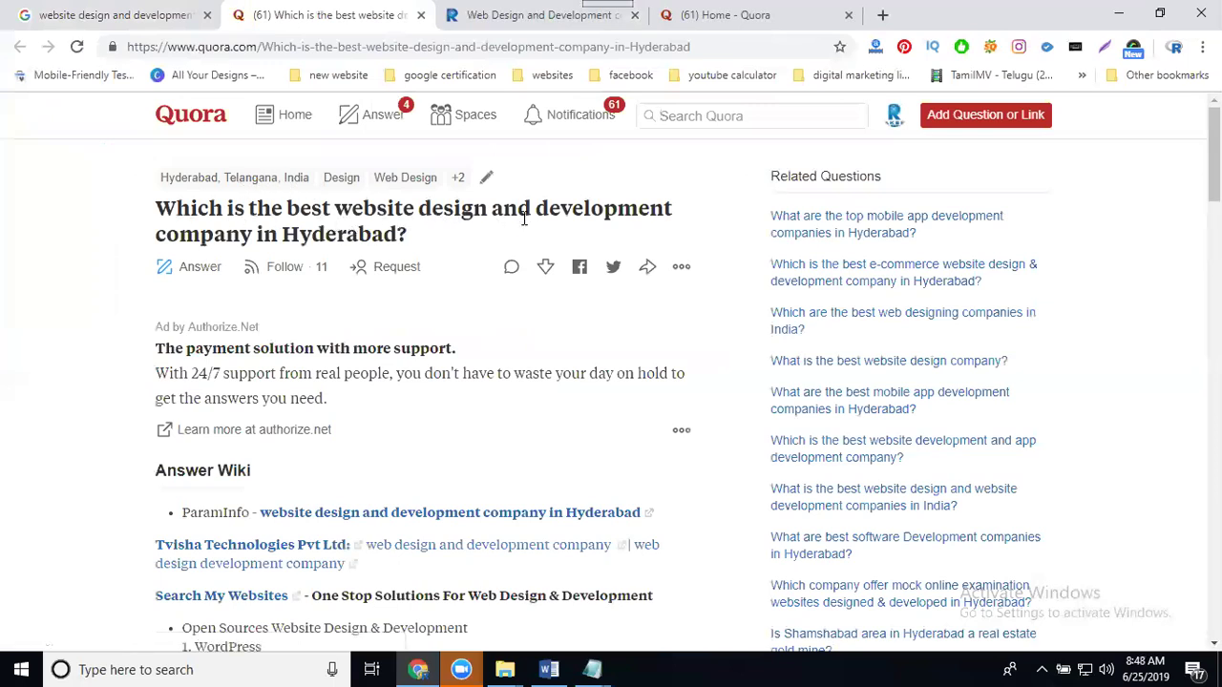
Start an answer using the question's 'best ... Hyderabad' wording as keyword text
{"action": "left_click", "coordinate": [210, 270]}
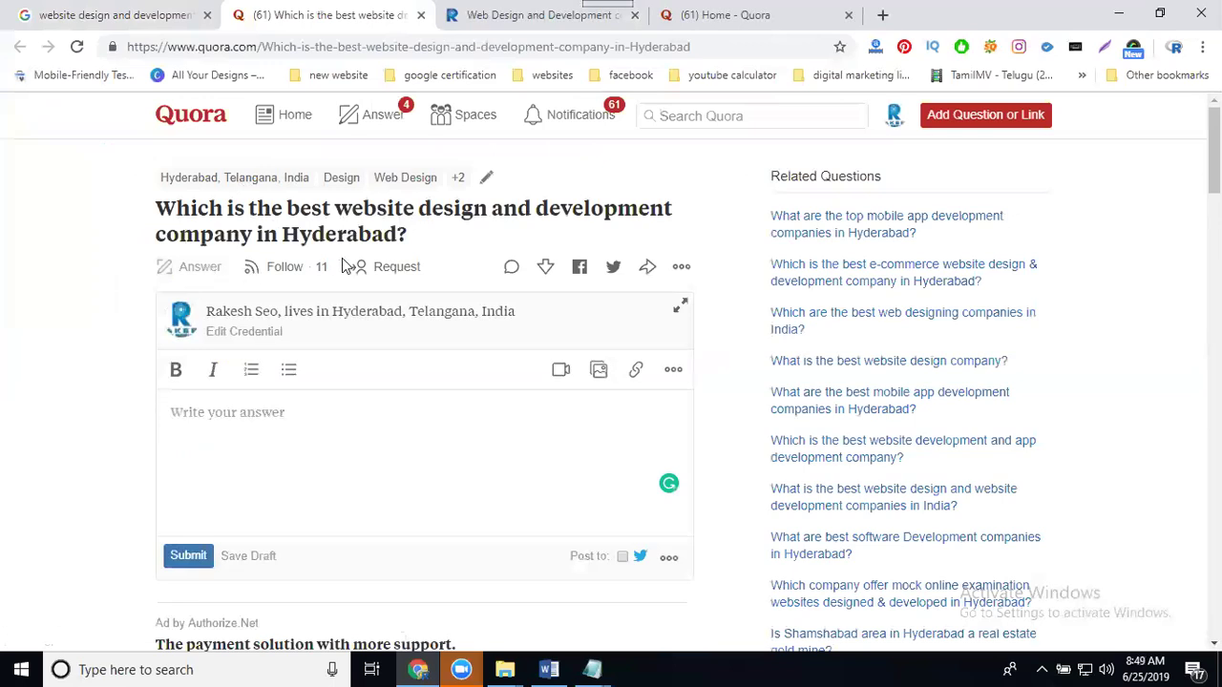
{"action": "left_click_drag", "start_coordinate": [395, 233], "coordinate": [289, 206]}
{"action": "key", "text": "ctrl+c"}
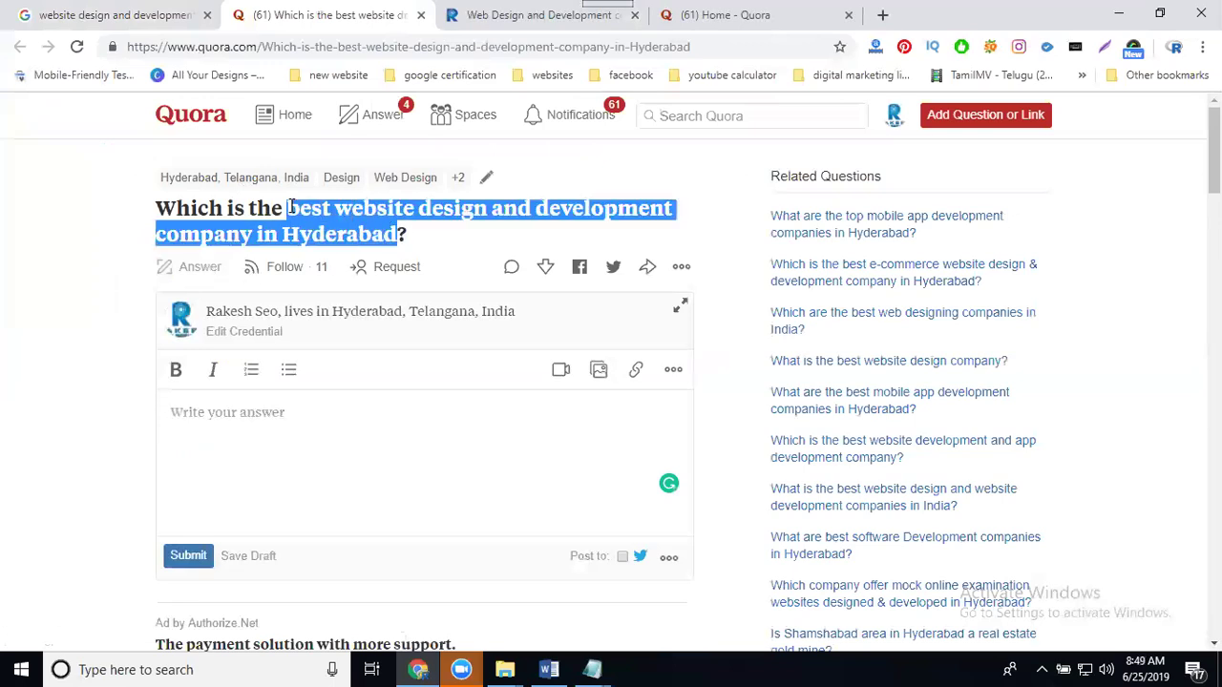
{"action": "left_click", "coordinate": [244, 413]}
{"action": "key", "text": "ctrl+v"}
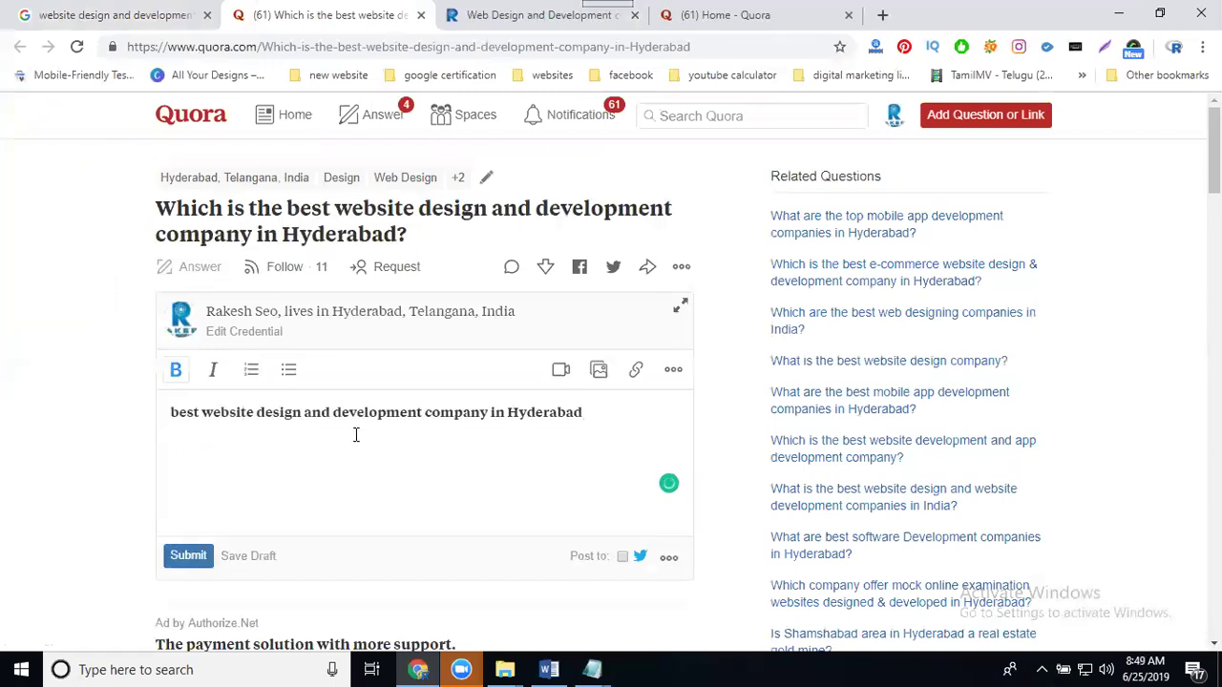
{"action": "type", "text": " with best"}
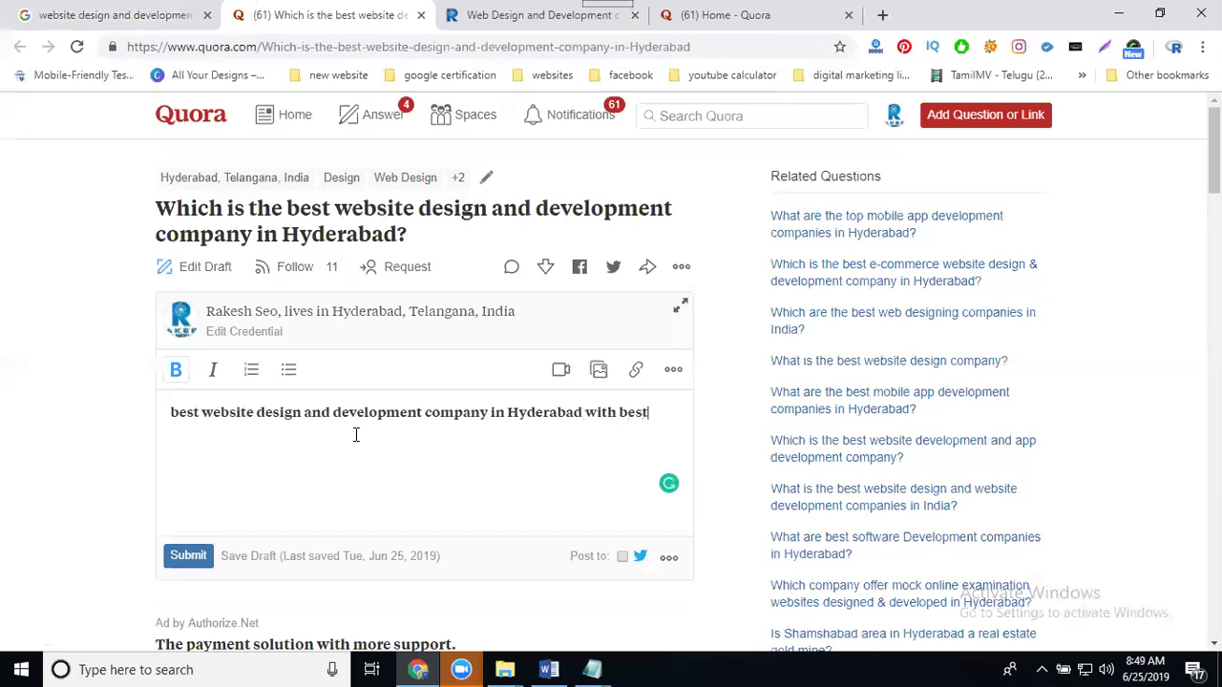
{"action": "type", "text": " price"}
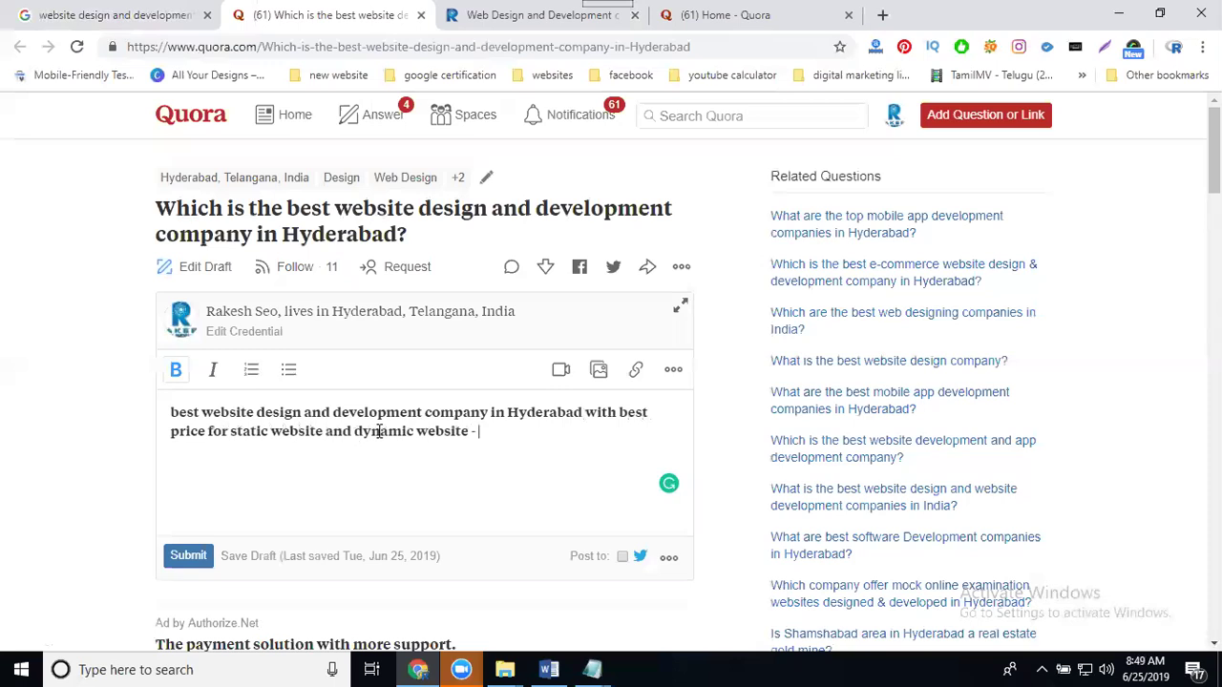
{"action": "left_click", "coordinate": [504, 17]}
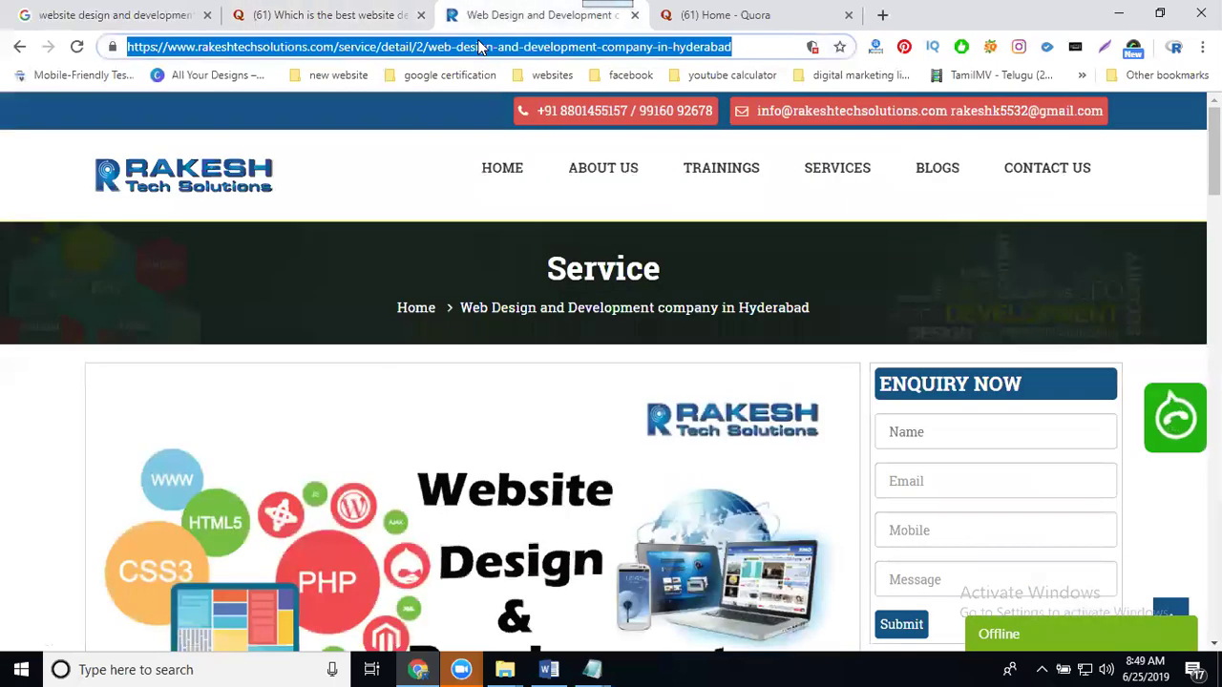
{"action": "left_click", "coordinate": [351, 16]}
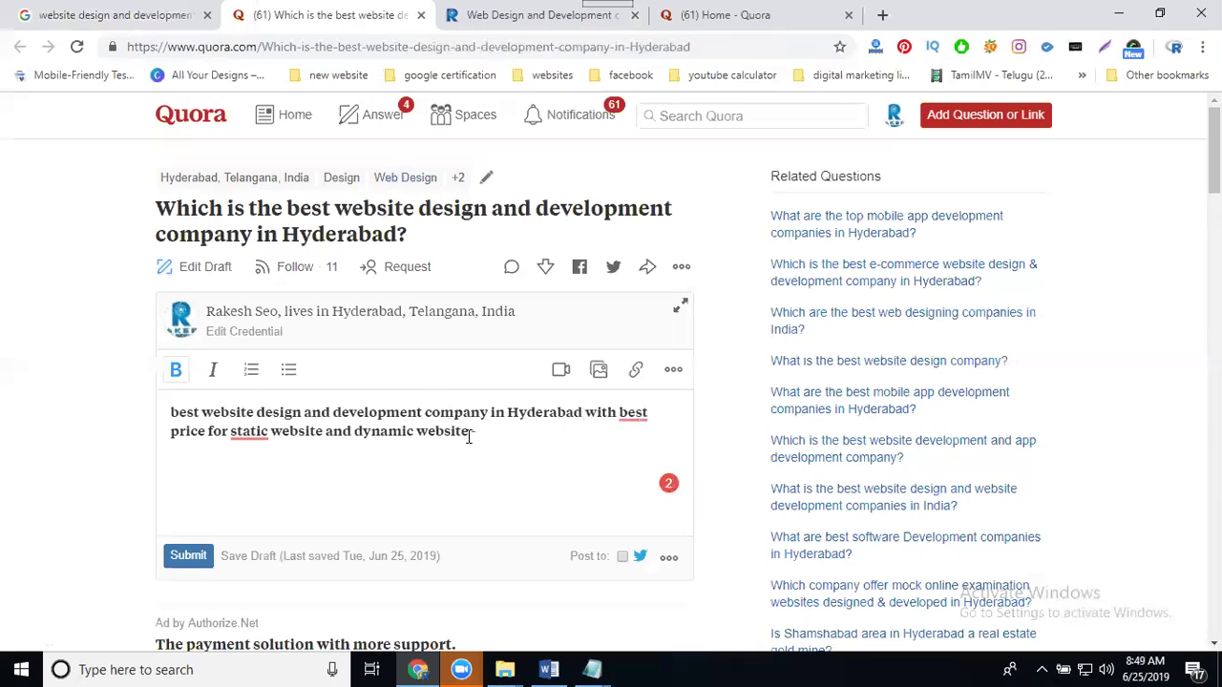
Link the answer text to the Rakesh Tech service page URL and submit it
{"action": "left_click_drag", "start_coordinate": [471, 435], "coordinate": [165, 411]}
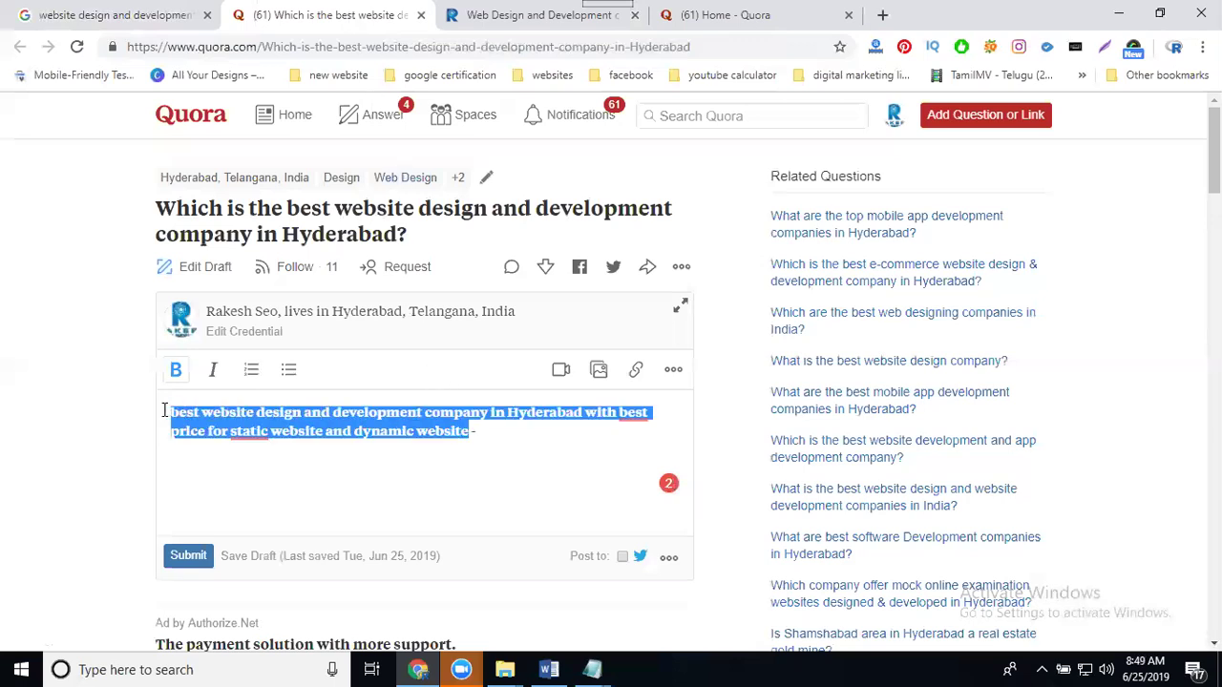
{"action": "left_click", "coordinate": [634, 372]}
{"action": "key", "text": "ctrl+v"}
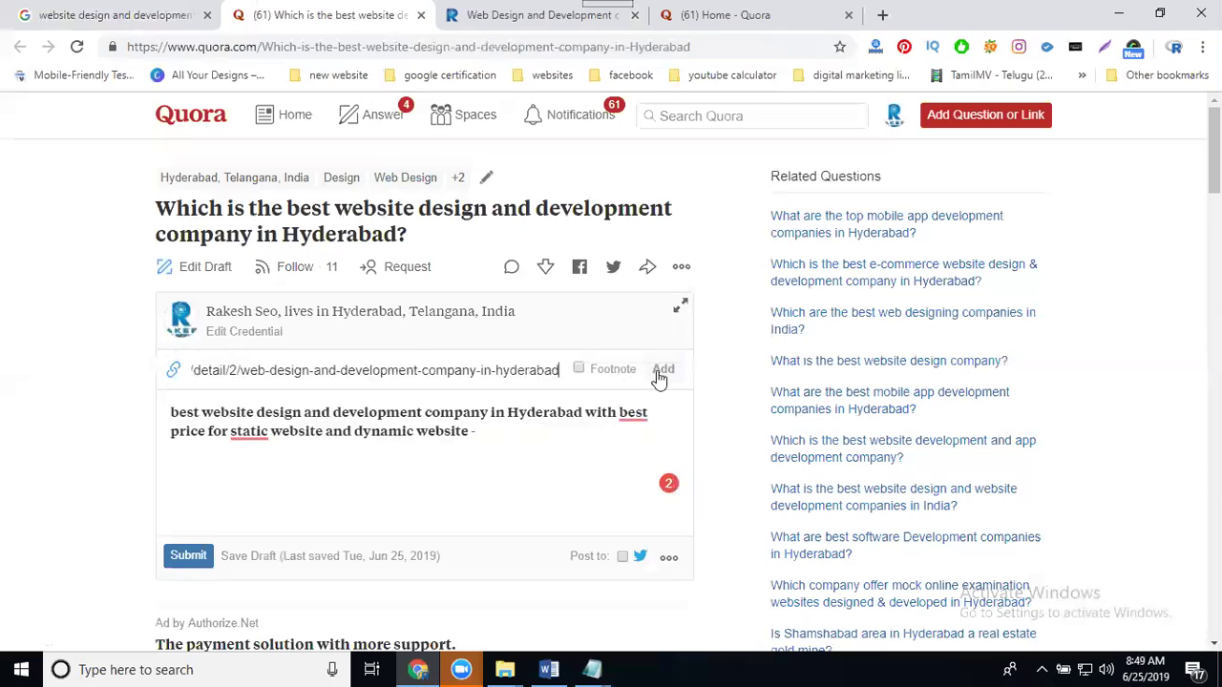
{"action": "left_click", "coordinate": [662, 374]}
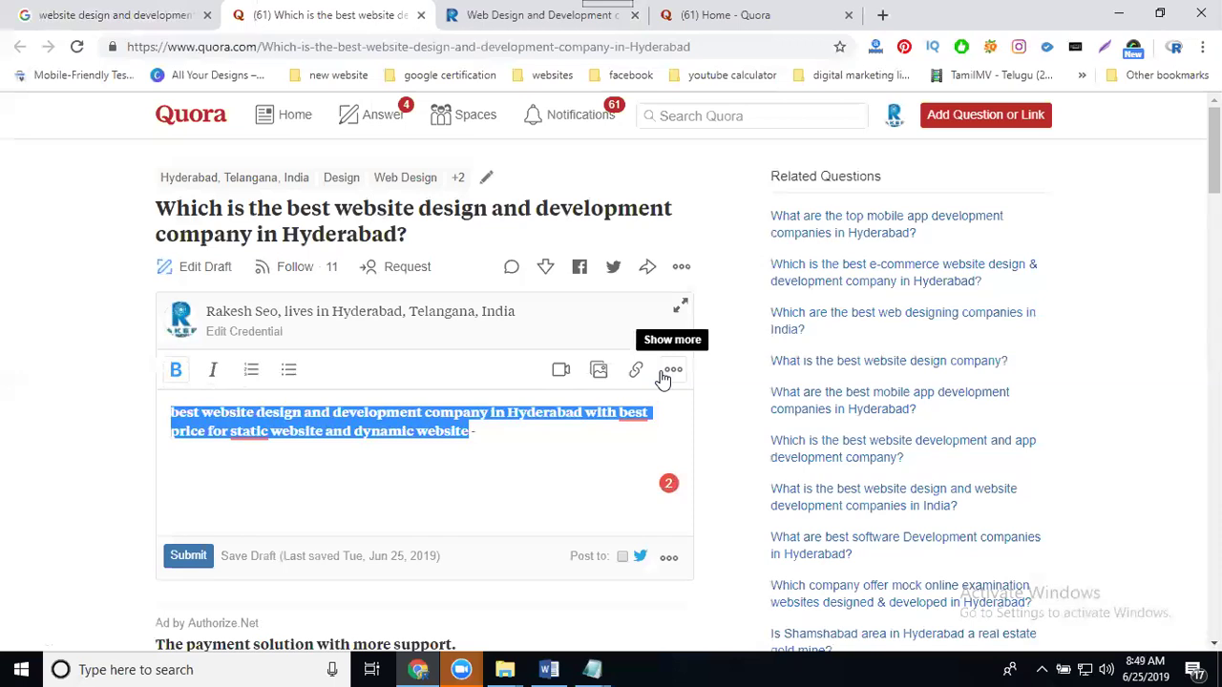
{"action": "left_click", "coordinate": [191, 563]}
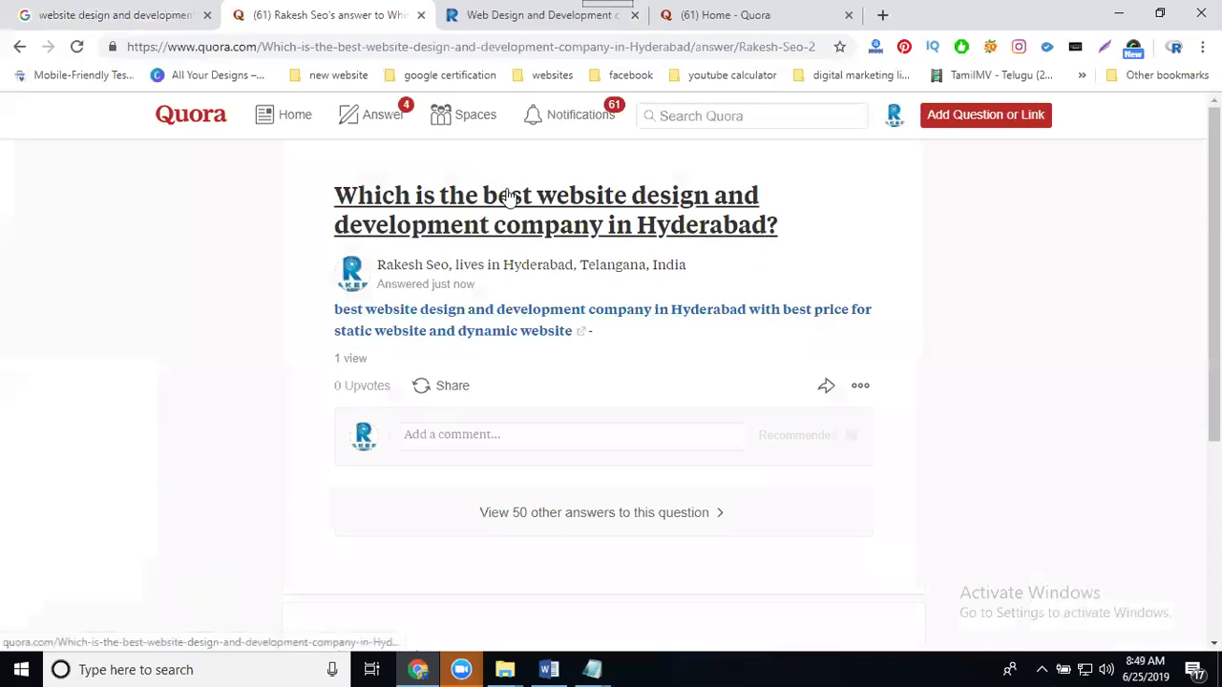
Open the Add Question form and stage the copied question wording in Notepad
{"action": "left_click_drag", "start_coordinate": [333, 187], "coordinate": [658, 214]}
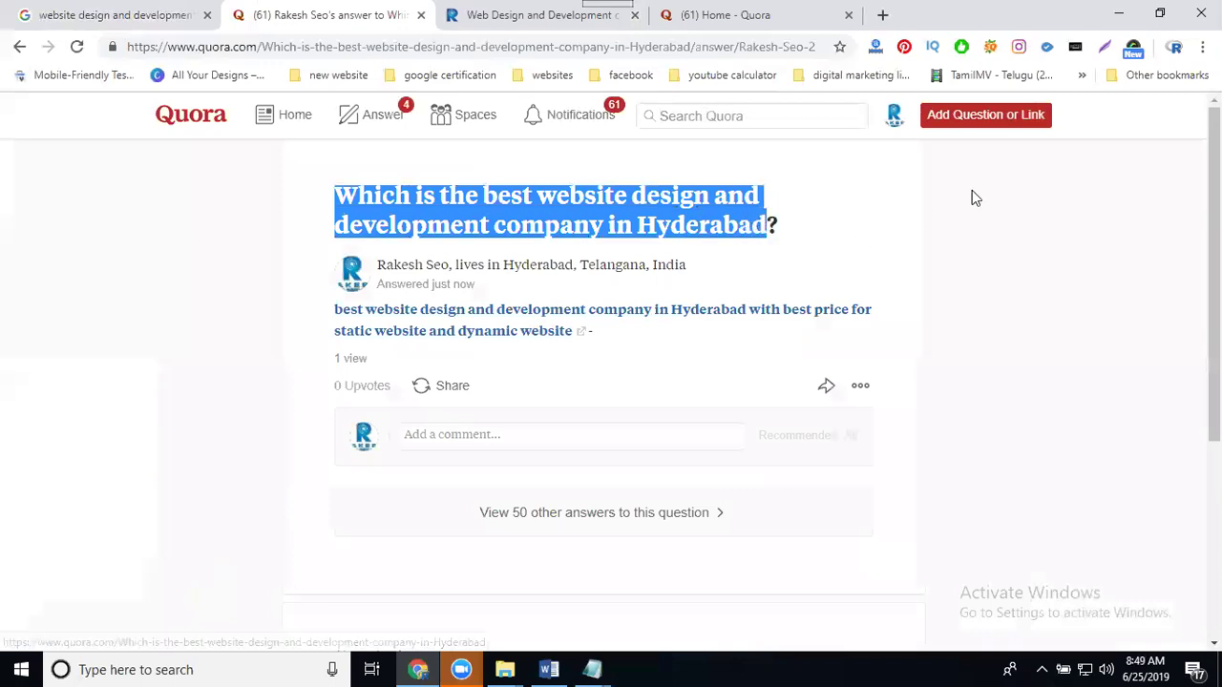
{"action": "left_click", "coordinate": [984, 124]}
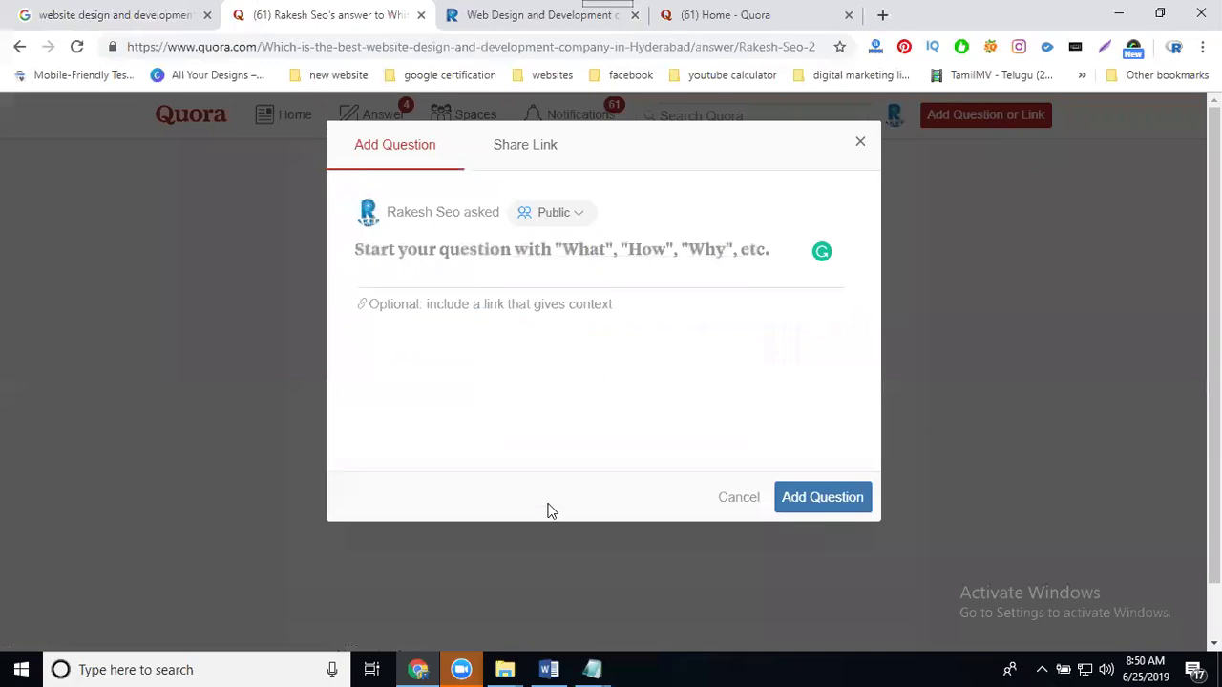
{"action": "key", "text": "super+r"}
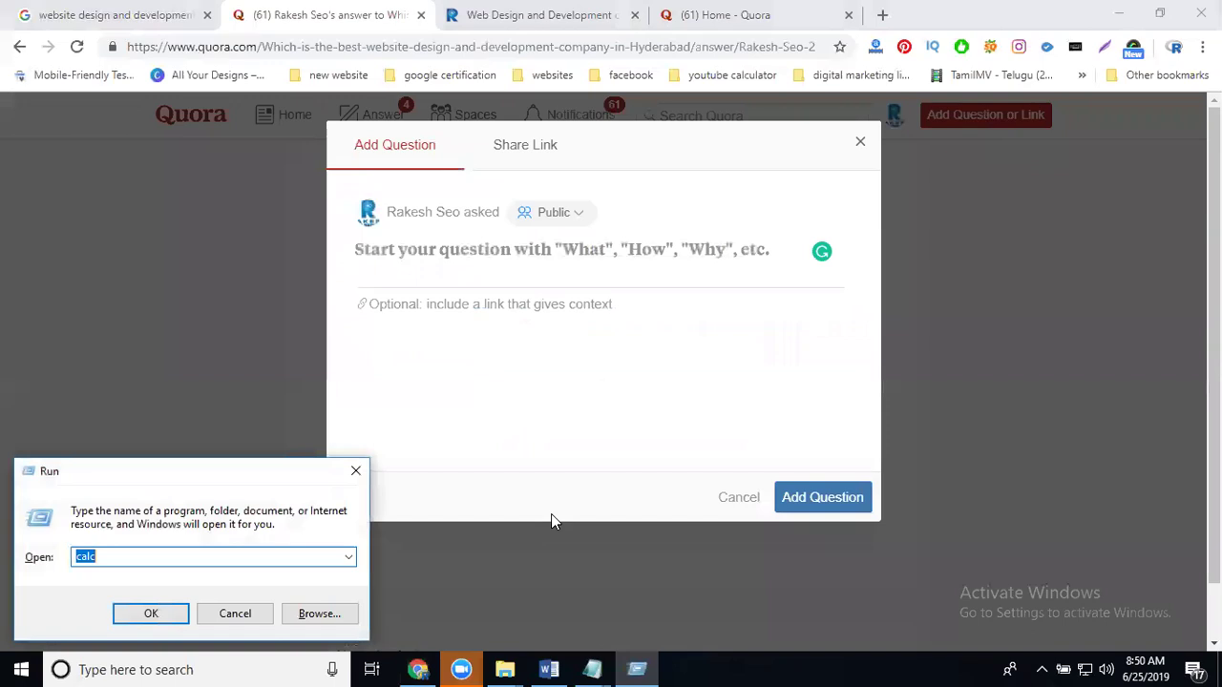
{"action": "type", "text": "notepad"}
{"action": "key", "text": "Return"}
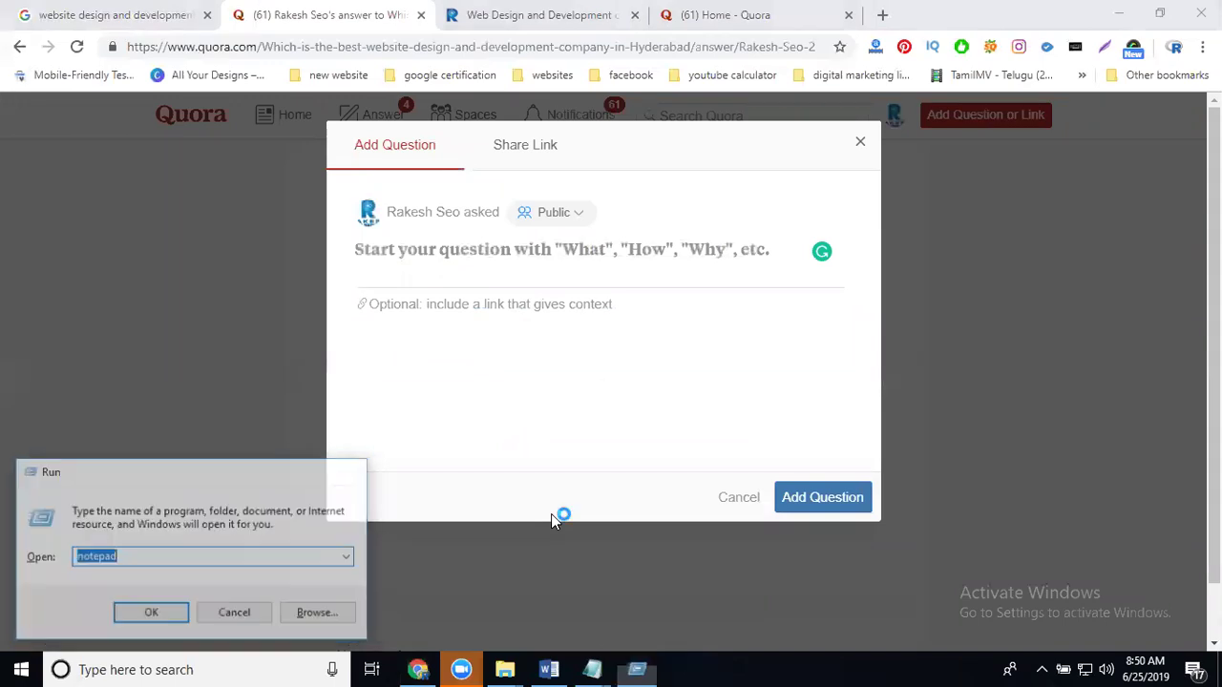
{"action": "key", "text": "ctrl+v"}
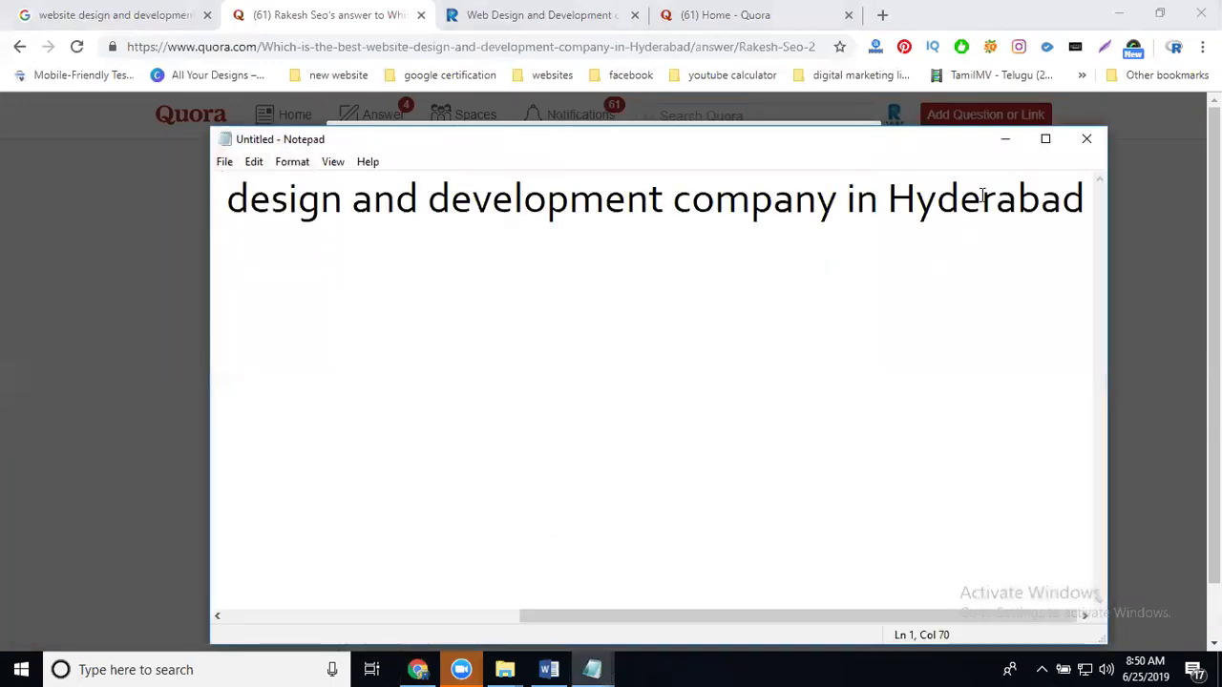
{"action": "left_click", "coordinate": [1004, 139]}
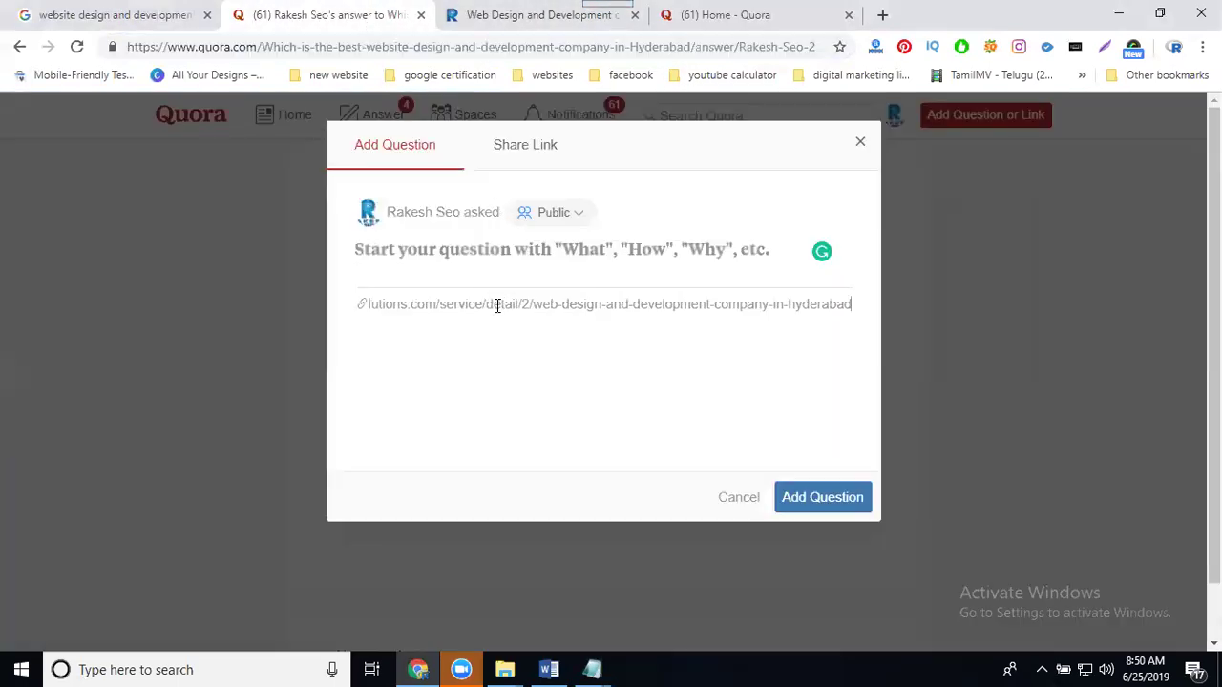
{"action": "left_click", "coordinate": [592, 669]}
{"action": "left_click", "coordinate": [737, 605]}
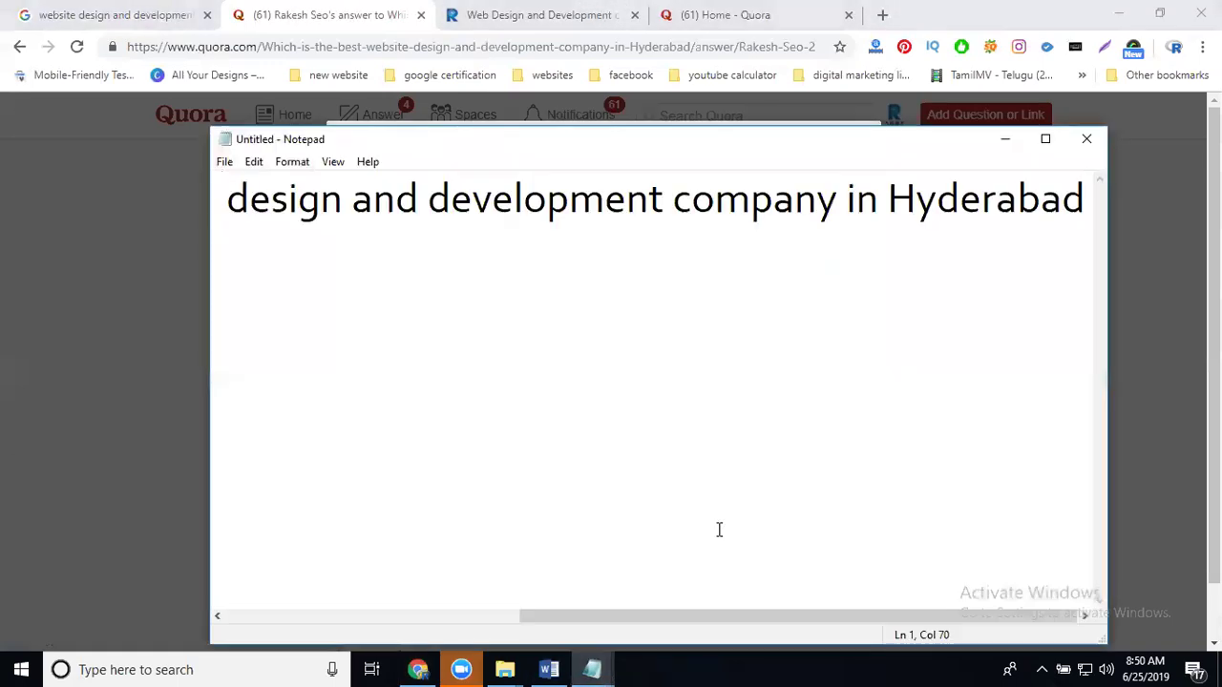
{"action": "key", "text": "ctrl+a"}
Ask 'best website design and development company in madhapur', adapted from the Hyderabad wording
{"action": "left_click", "coordinate": [1004, 140]}
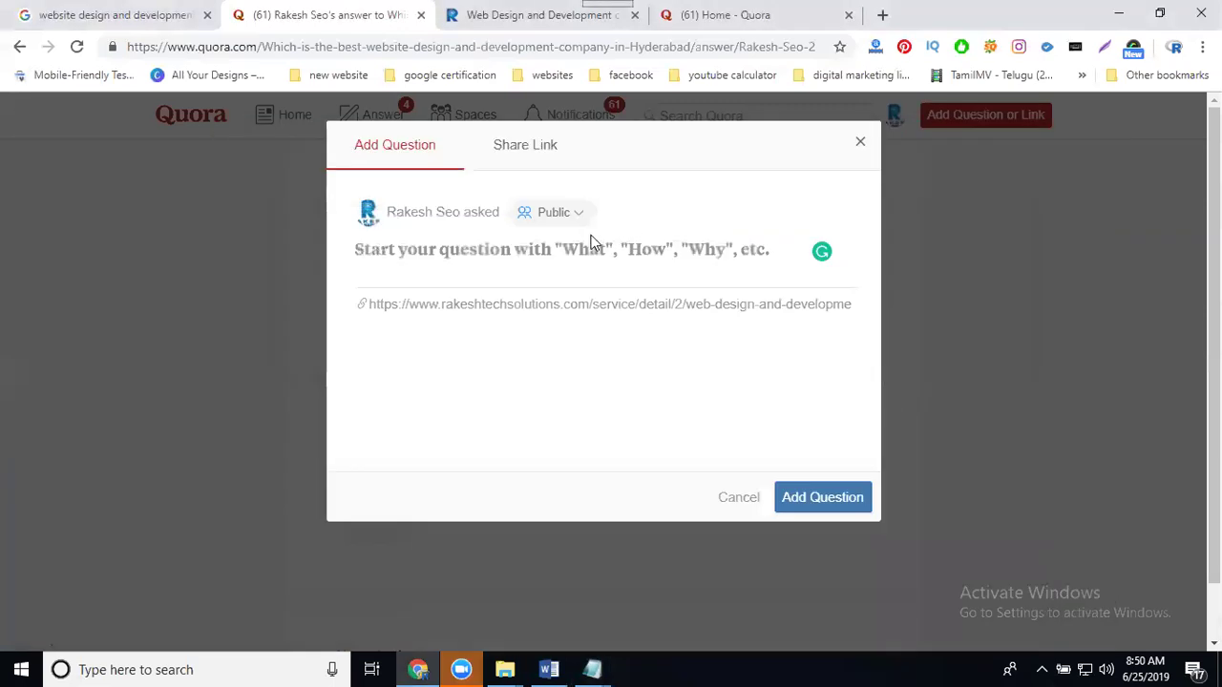
{"action": "type", "text": "Which is the best website design and development company in Hyderabad?"}
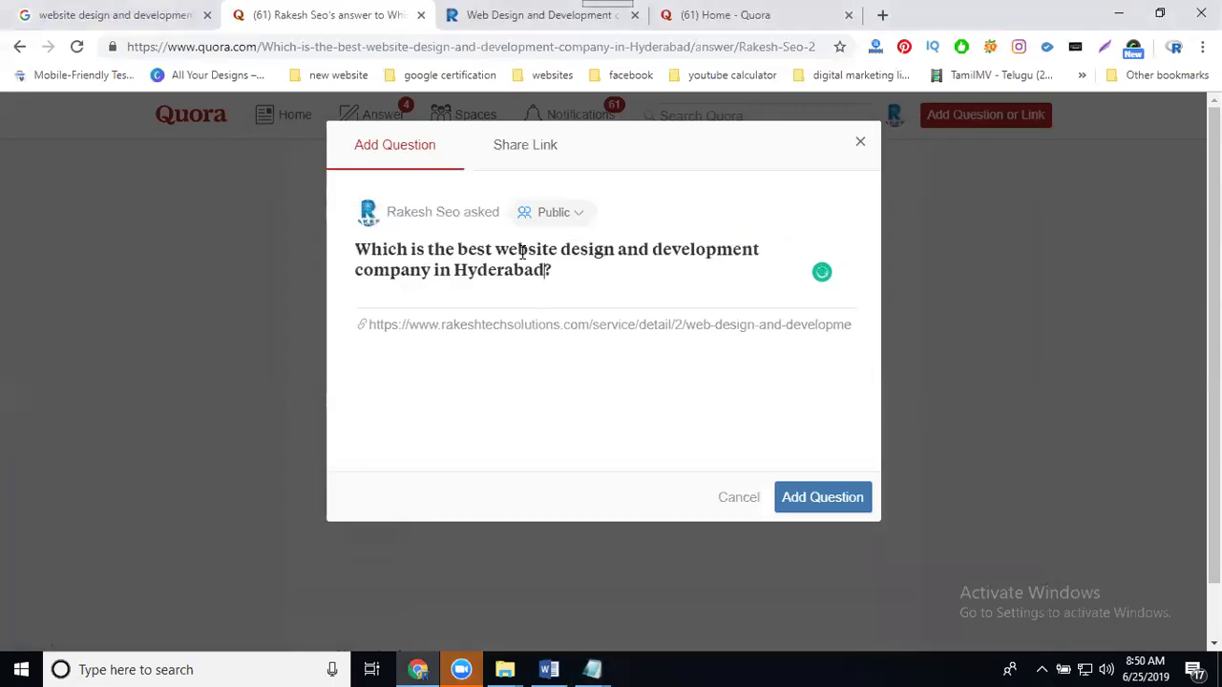
{"action": "double_click", "coordinate": [510, 270]}
{"action": "type", "text": "madh"}
{"action": "type", "text": "apue"}
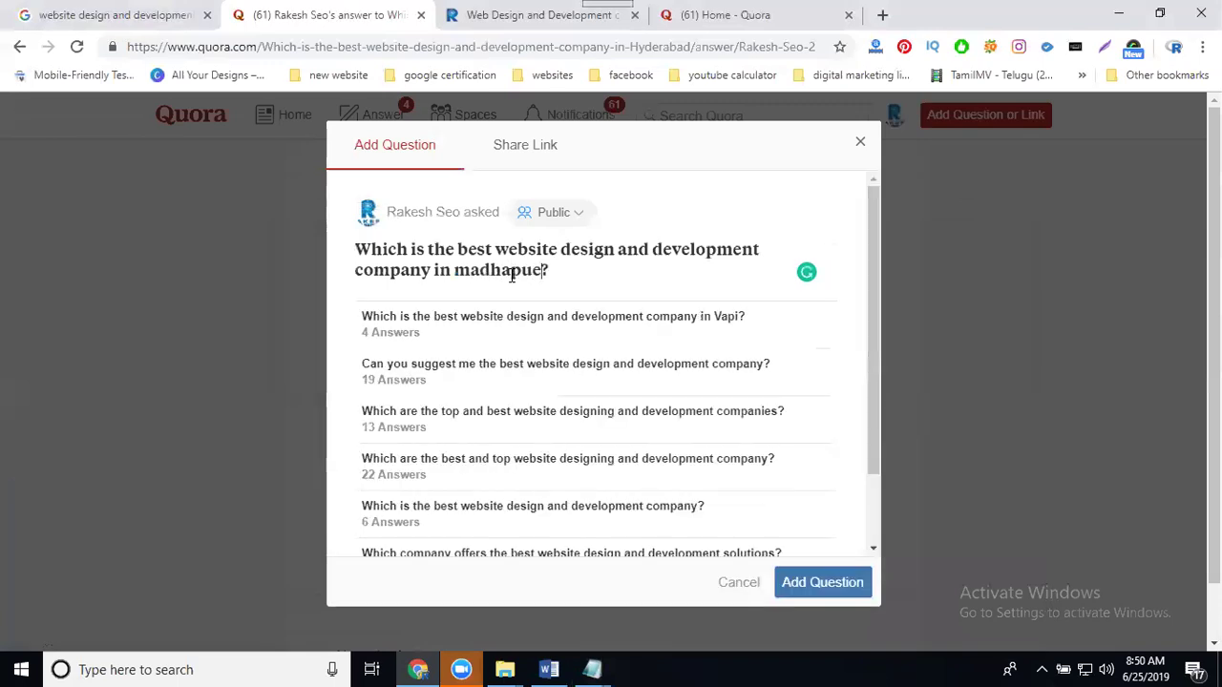
{"action": "key", "text": "BackSpace"}
{"action": "type", "text": "r"}
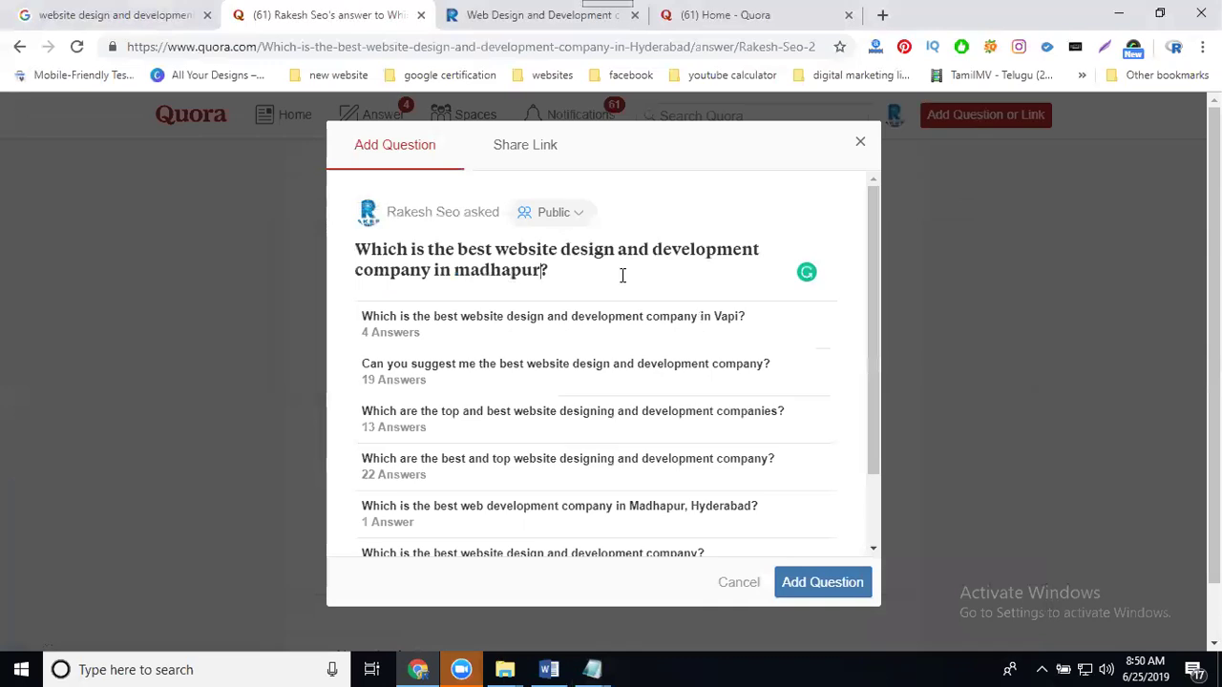
{"action": "left_click", "coordinate": [831, 581]}
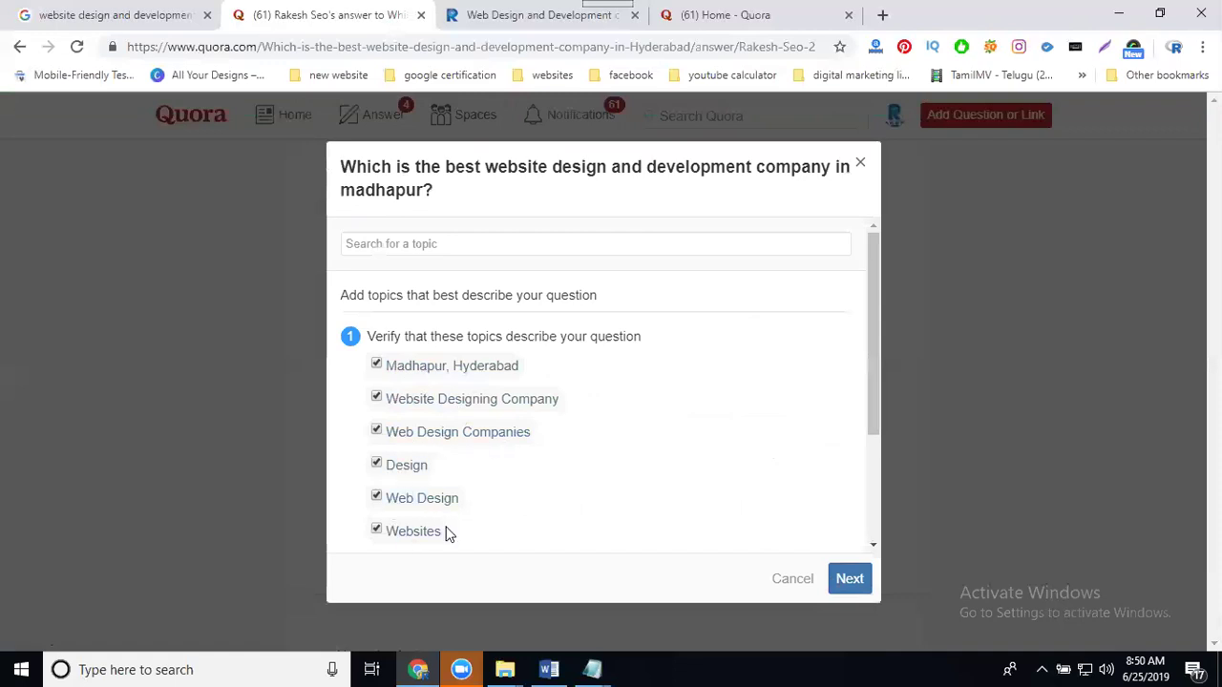
Tag the question with Companies and Web Development Companies topics
{"action": "scroll", "coordinate": [429, 506], "scroll_direction": "down", "scroll_amount": 1}
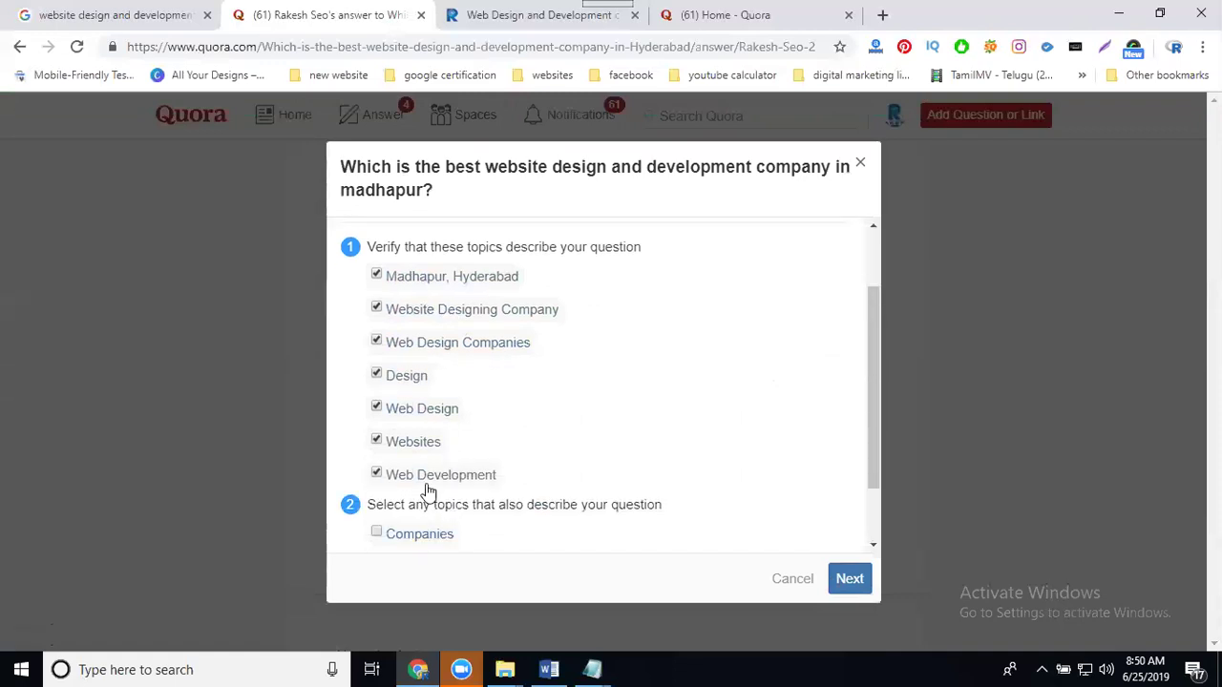
{"action": "left_click", "coordinate": [408, 540]}
{"action": "scroll", "coordinate": [494, 478], "scroll_direction": "down", "scroll_amount": 1}
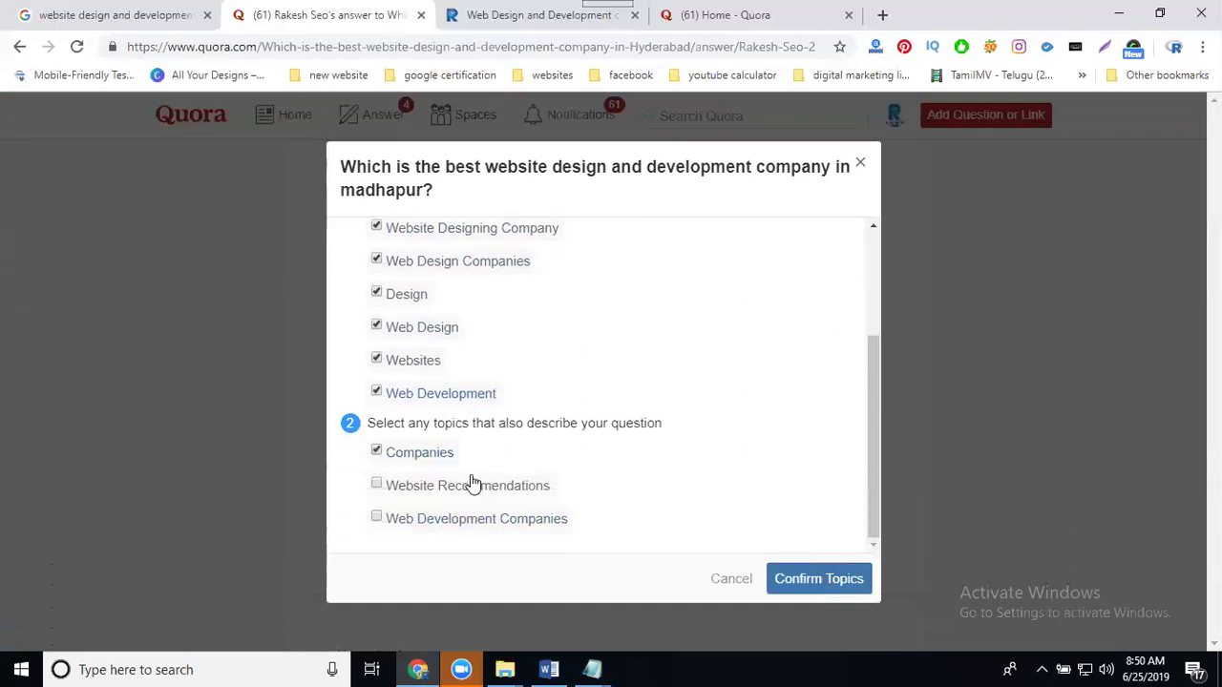
{"action": "left_click", "coordinate": [429, 524]}
{"action": "left_click", "coordinate": [791, 582]}
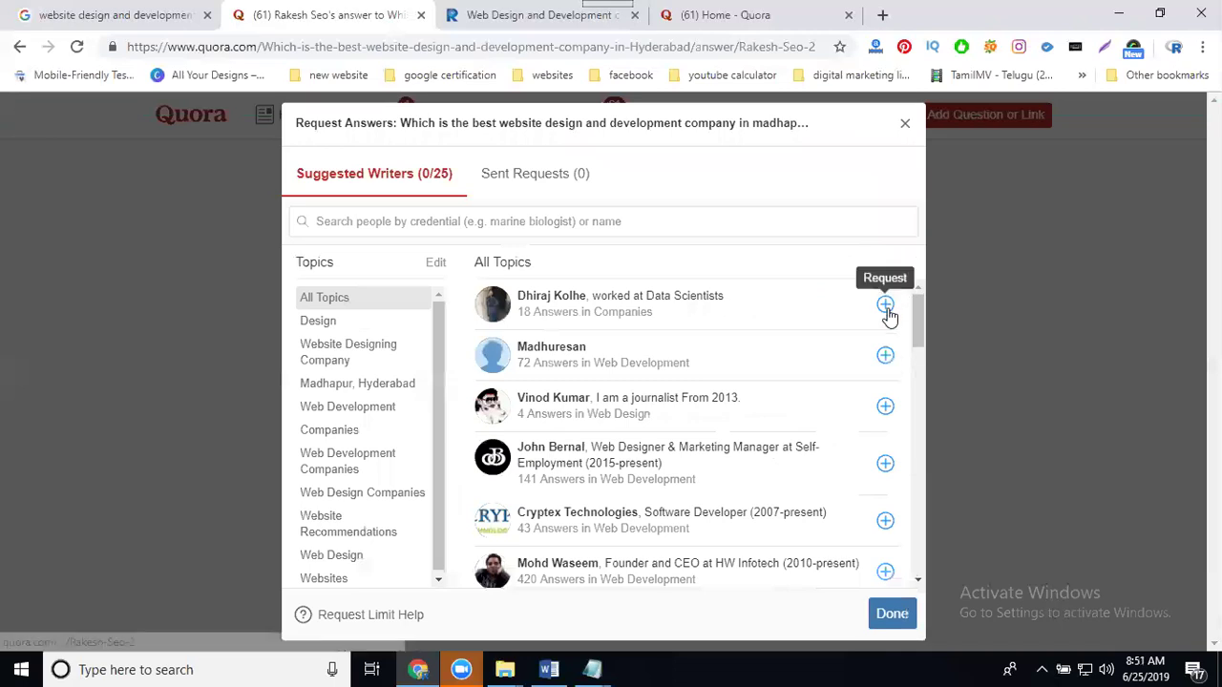
Request answers from six suggested writers
{"action": "left_click", "coordinate": [885, 303]}
{"action": "left_click", "coordinate": [885, 355]}
{"action": "left_click", "coordinate": [883, 408]}
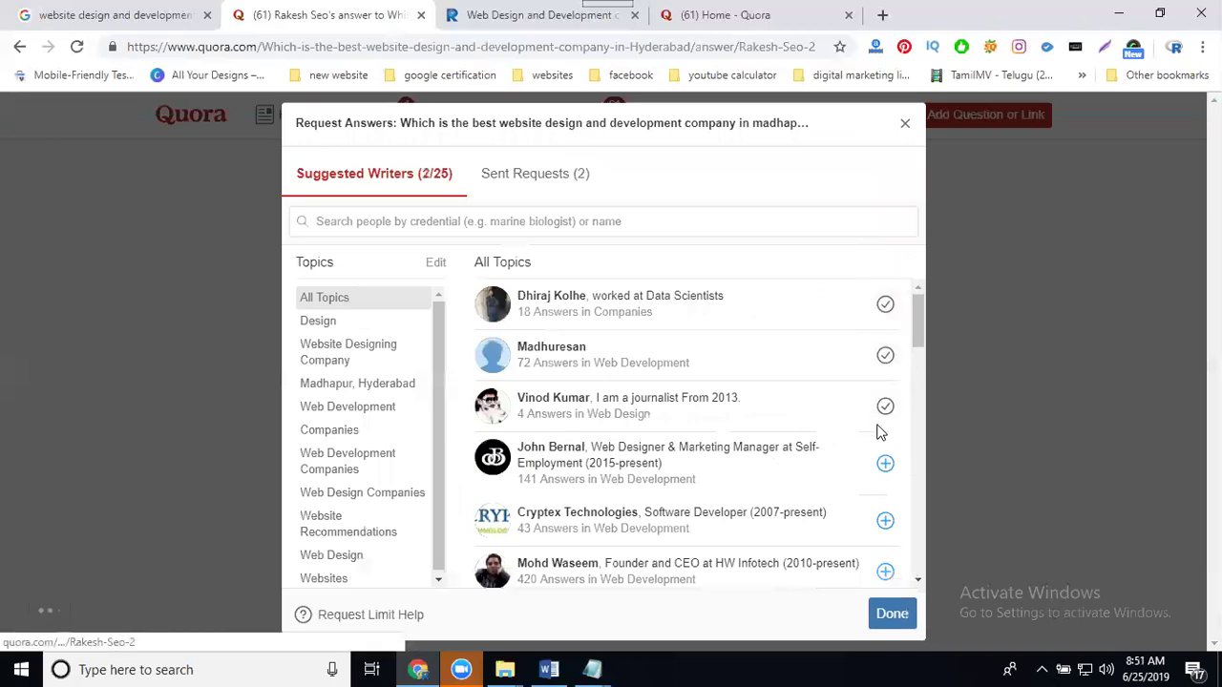
{"action": "left_click", "coordinate": [885, 463]}
{"action": "left_click", "coordinate": [884, 522]}
{"action": "left_click", "coordinate": [885, 572]}
{"action": "left_click", "coordinate": [891, 612]}
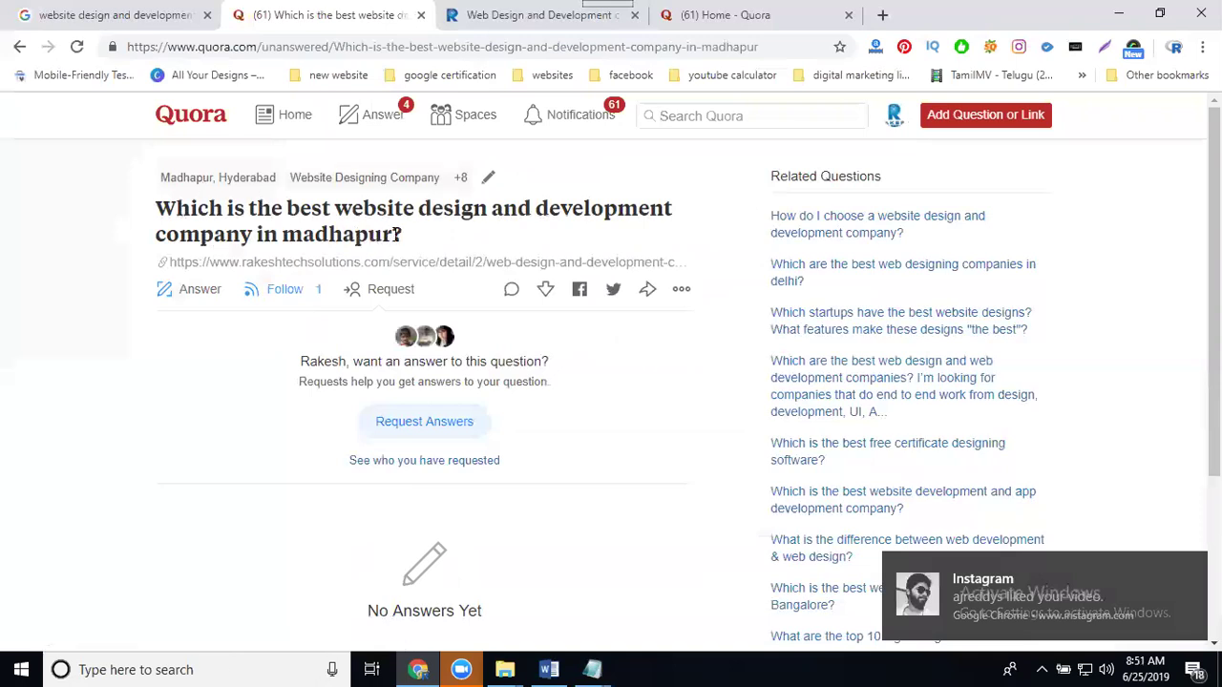
Write an answer with the madhapur keyword phrase followed by 'with best price'
{"action": "left_click_drag", "start_coordinate": [393, 235], "coordinate": [286, 208]}
{"action": "key", "text": "ctrl+c"}
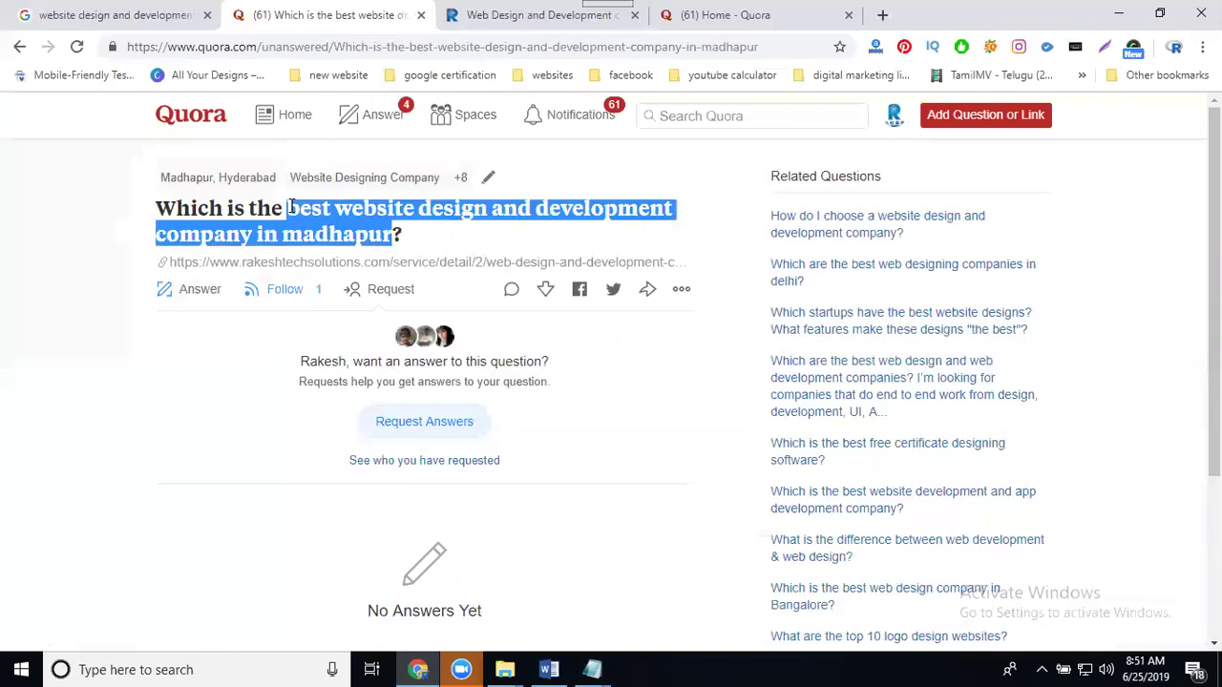
{"action": "left_click", "coordinate": [167, 290]}
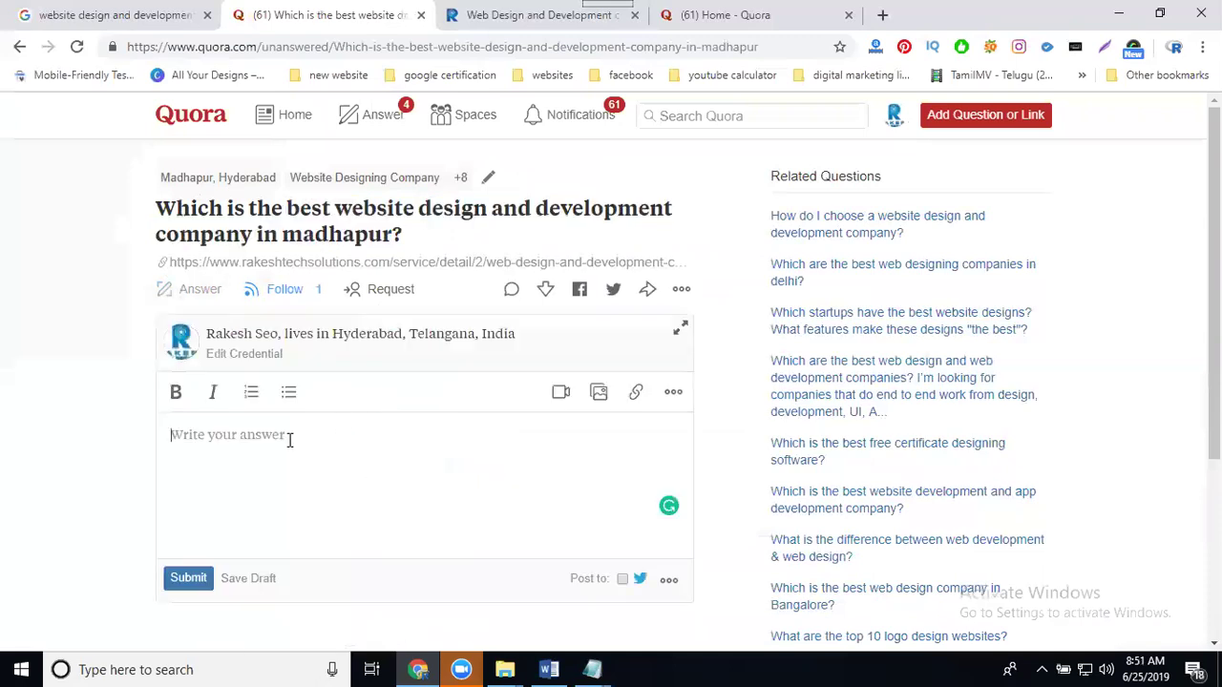
{"action": "key", "text": "ctrl+v"}
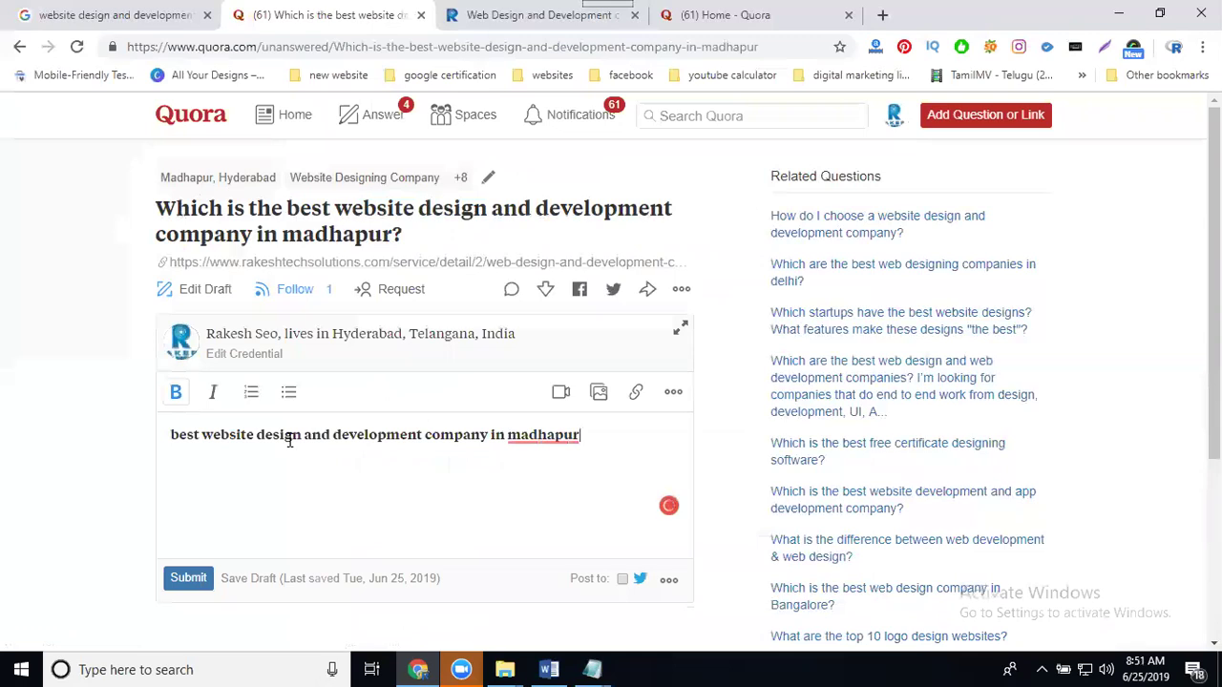
{"action": "left_click", "coordinate": [605, 14]}
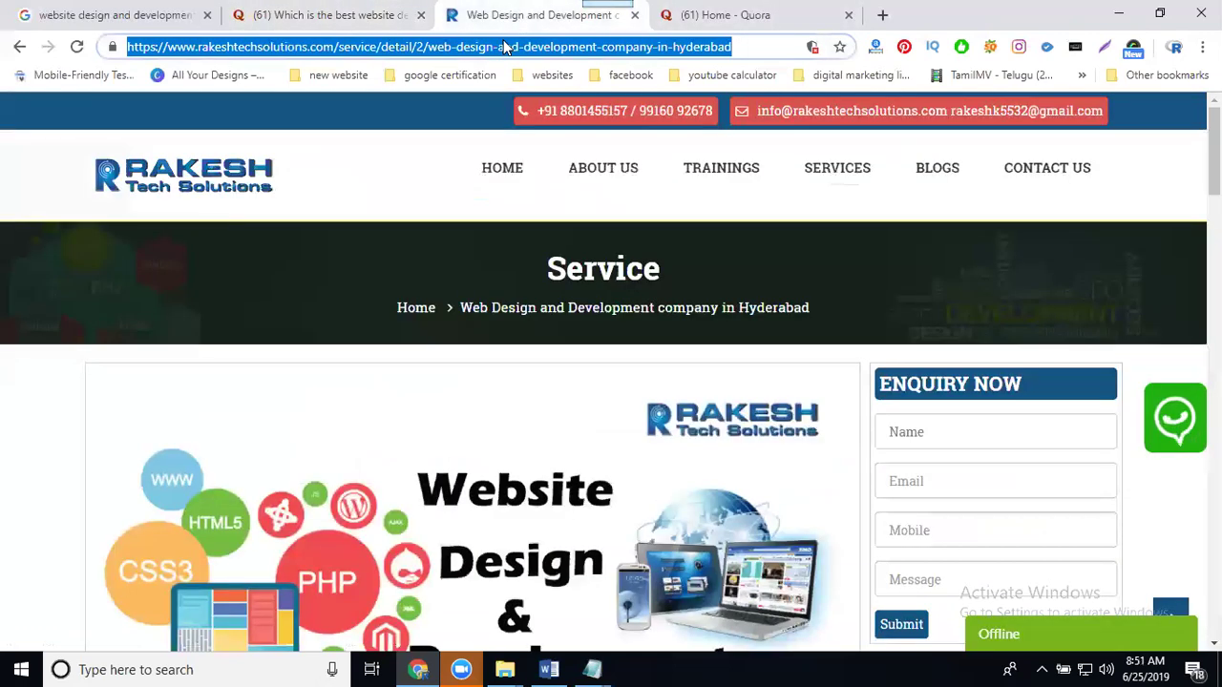
{"action": "left_click", "coordinate": [396, 19]}
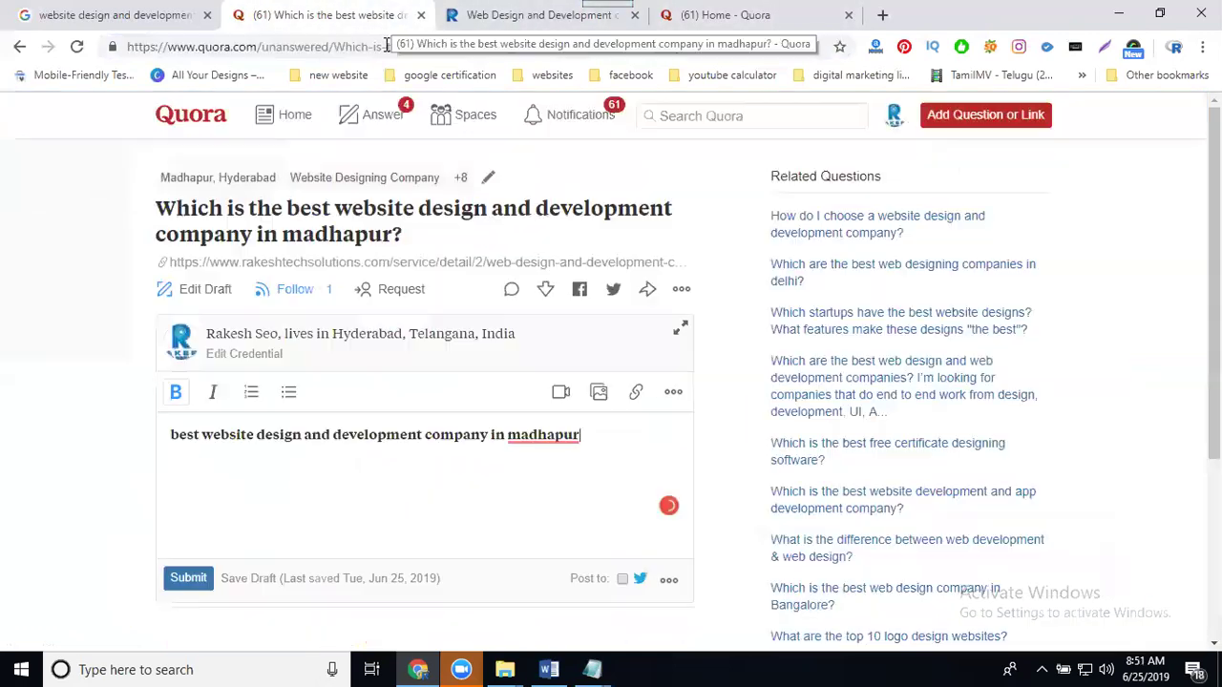
{"action": "double_click", "coordinate": [382, 427]}
{"action": "left_click", "coordinate": [592, 434]}
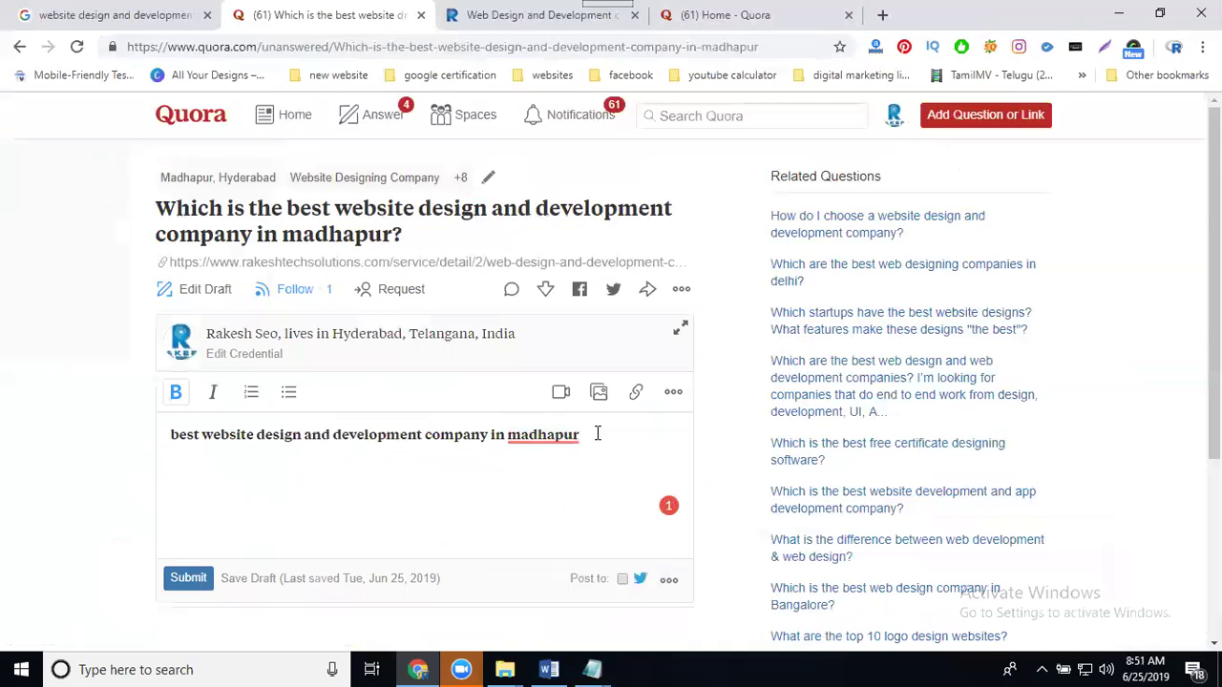
{"action": "type", "text": "wit"}
{"action": "type", "text": "h best pr"}
{"action": "type", "text": "ice"}
Link the whole answer to the Rakesh Tech Solutions page and submit it
{"action": "key", "text": "ctrl+a"}
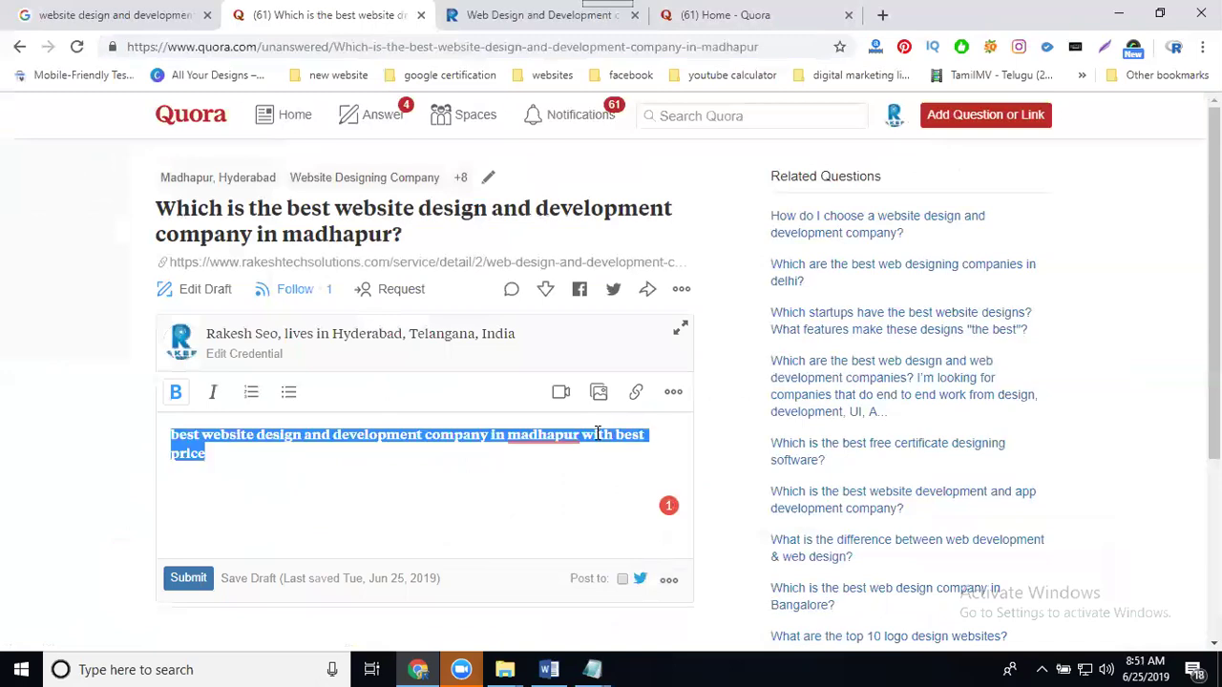
{"action": "left_click", "coordinate": [633, 393]}
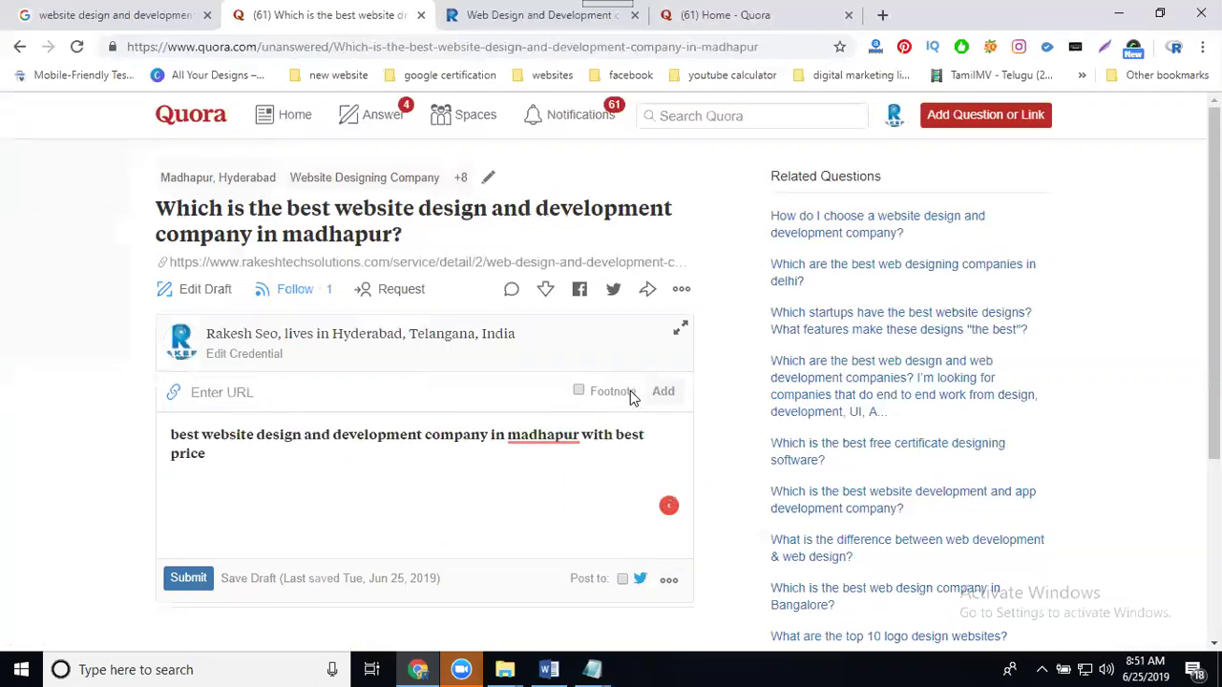
{"action": "key", "text": "ctrl+v"}
{"action": "left_click", "coordinate": [665, 391]}
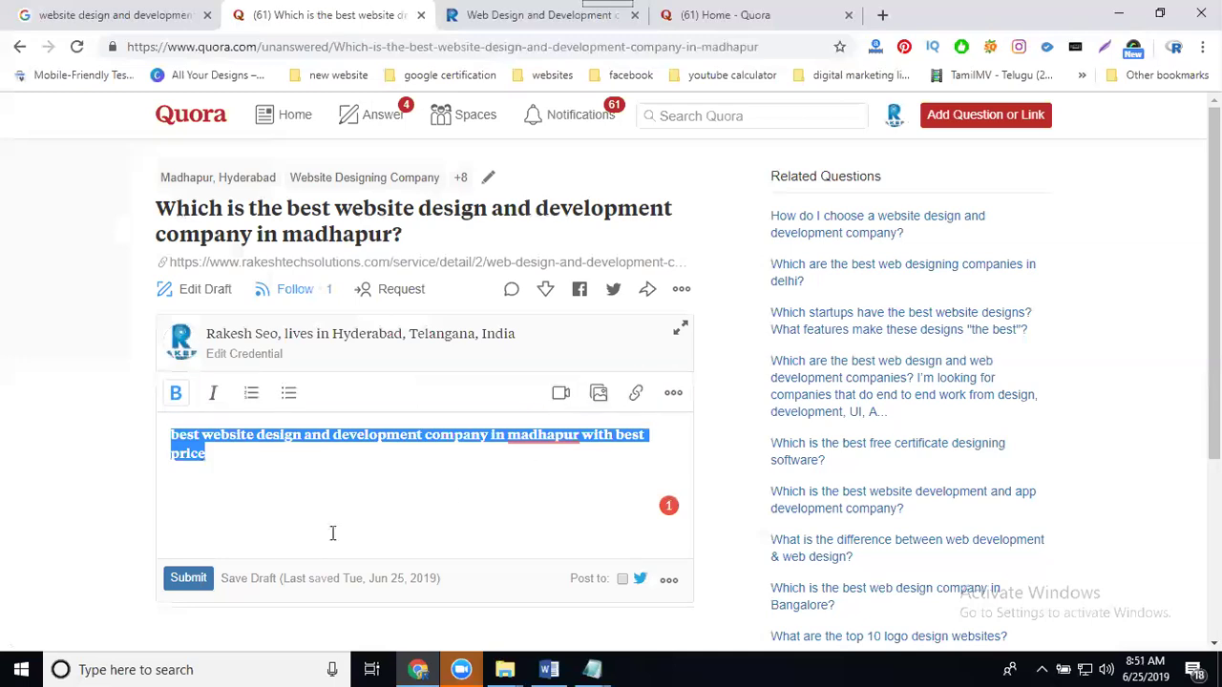
{"action": "left_click", "coordinate": [193, 579]}
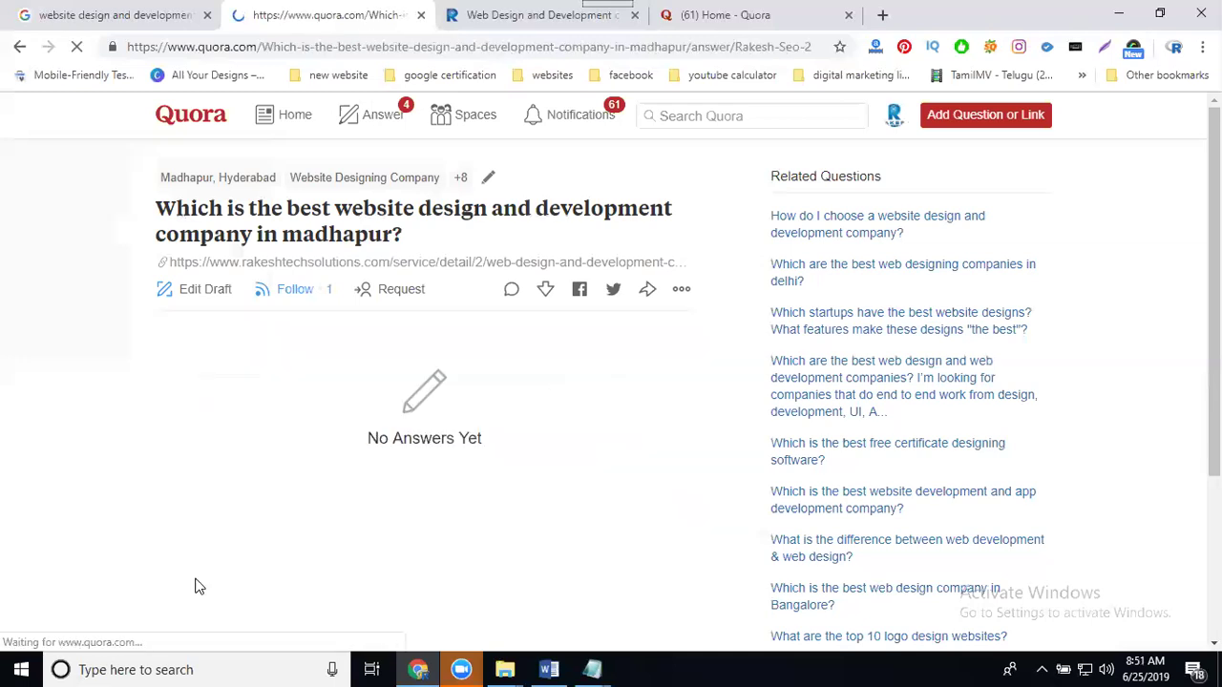